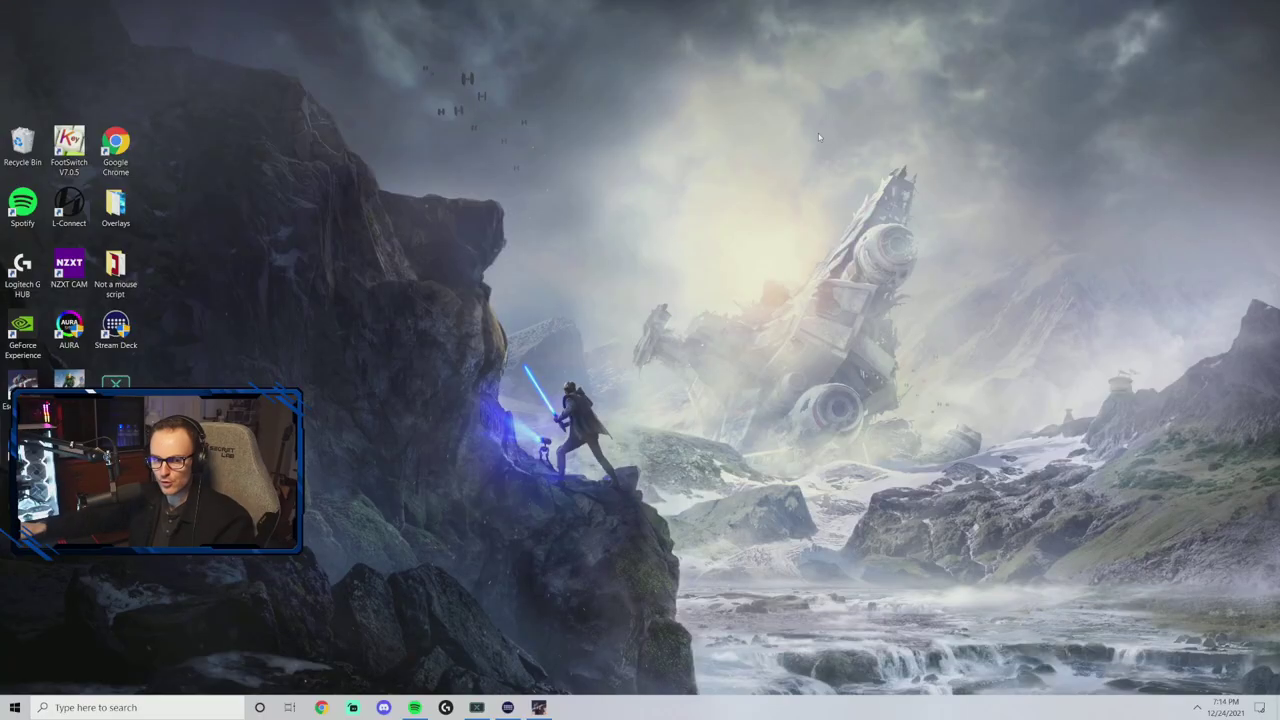
Inspect the refresh rate options for the Dell AW2721D in the Windows advanced display settings and close the Settings window.
{"action": "right_click", "coordinate": [421, 395]}
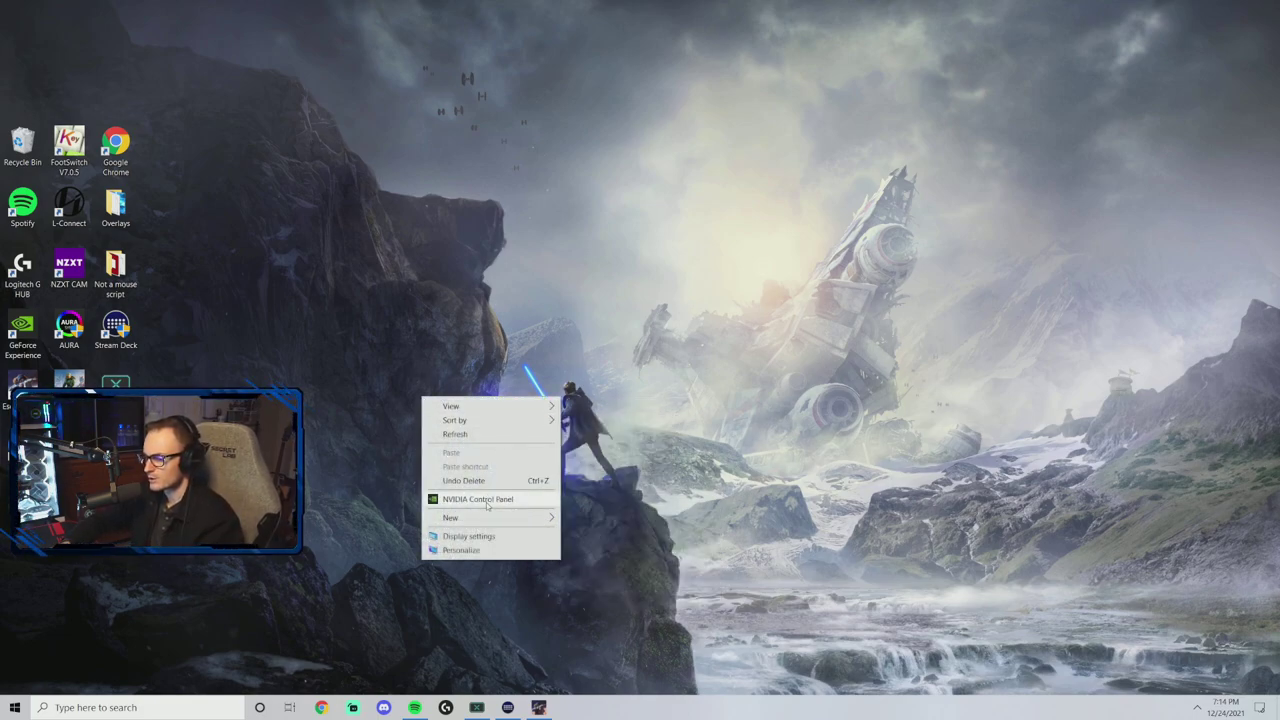
{"action": "left_click", "coordinate": [468, 536]}
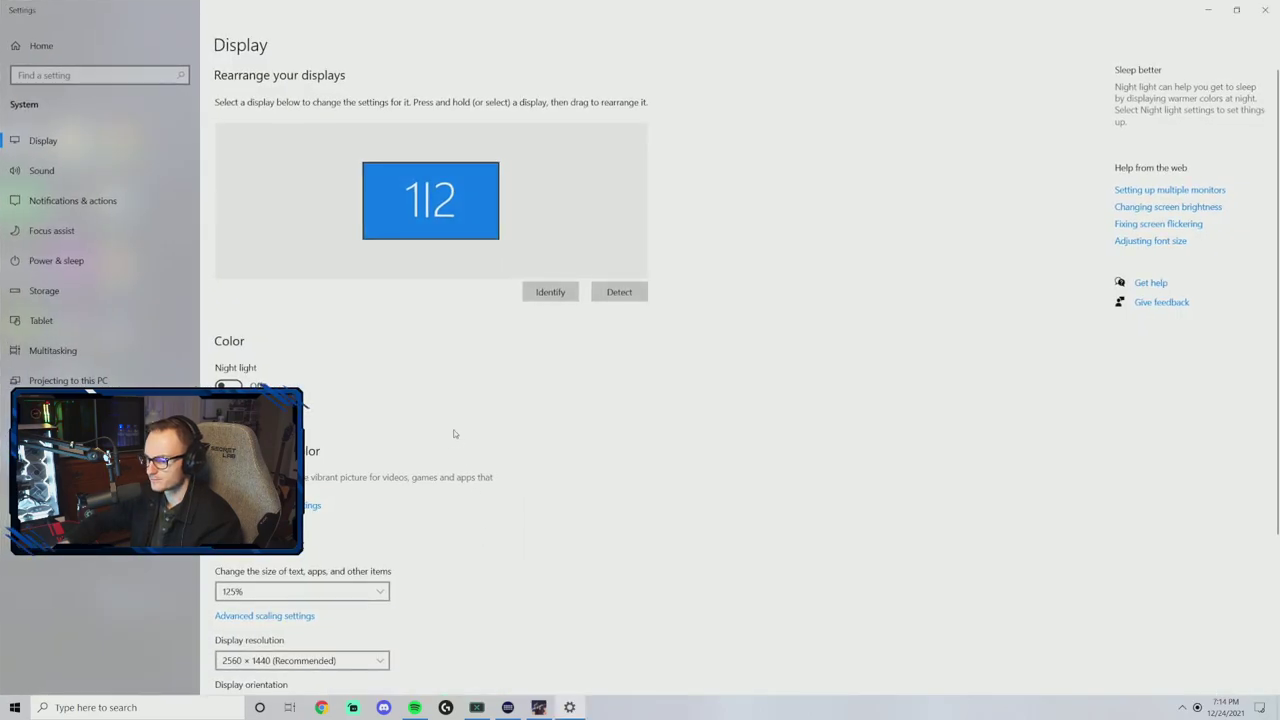
{"action": "scroll", "coordinate": [454, 433], "scroll_direction": "down", "scroll_amount": 3}
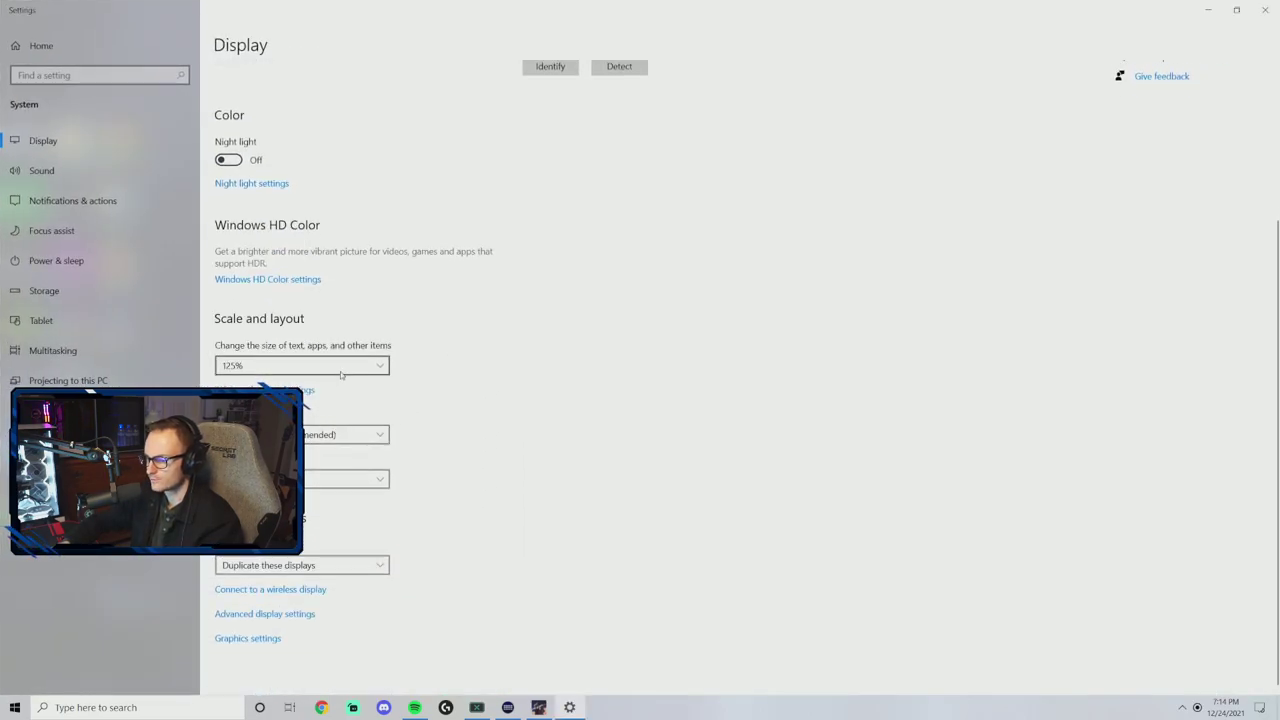
{"action": "left_click", "coordinate": [277, 615]}
{"action": "left_click", "coordinate": [100, 418]}
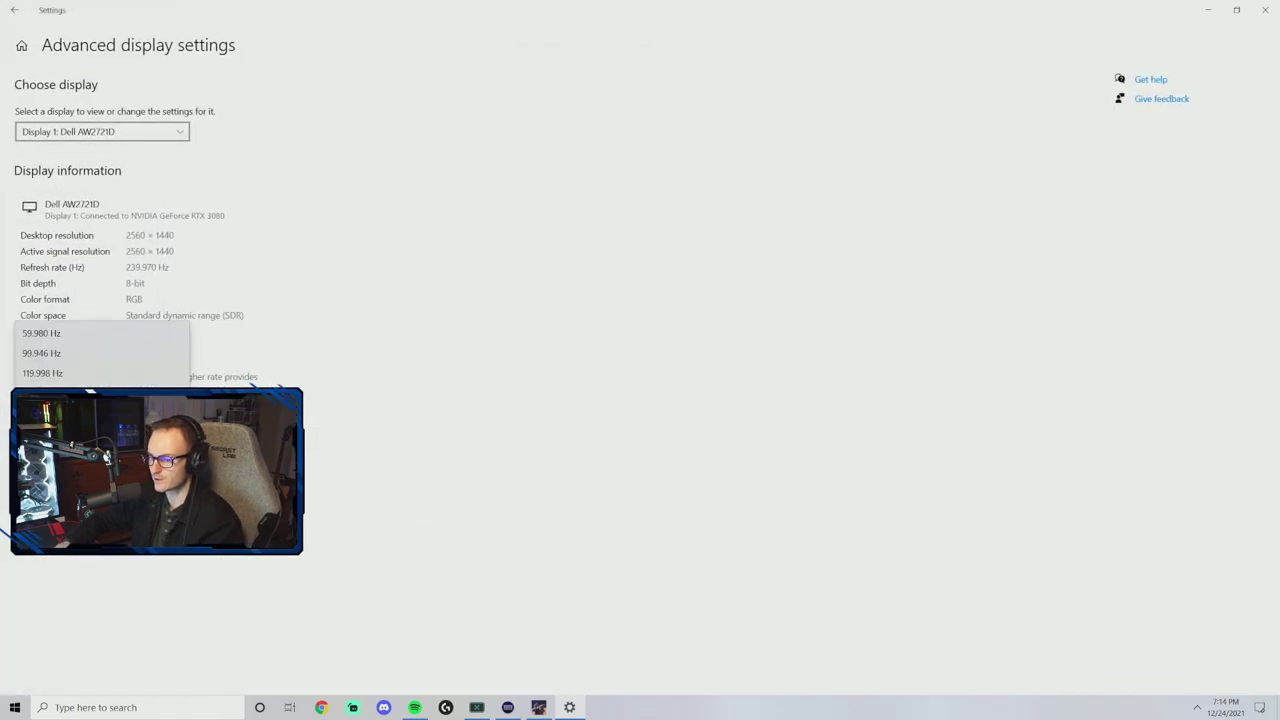
{"action": "key", "text": "Escape"}
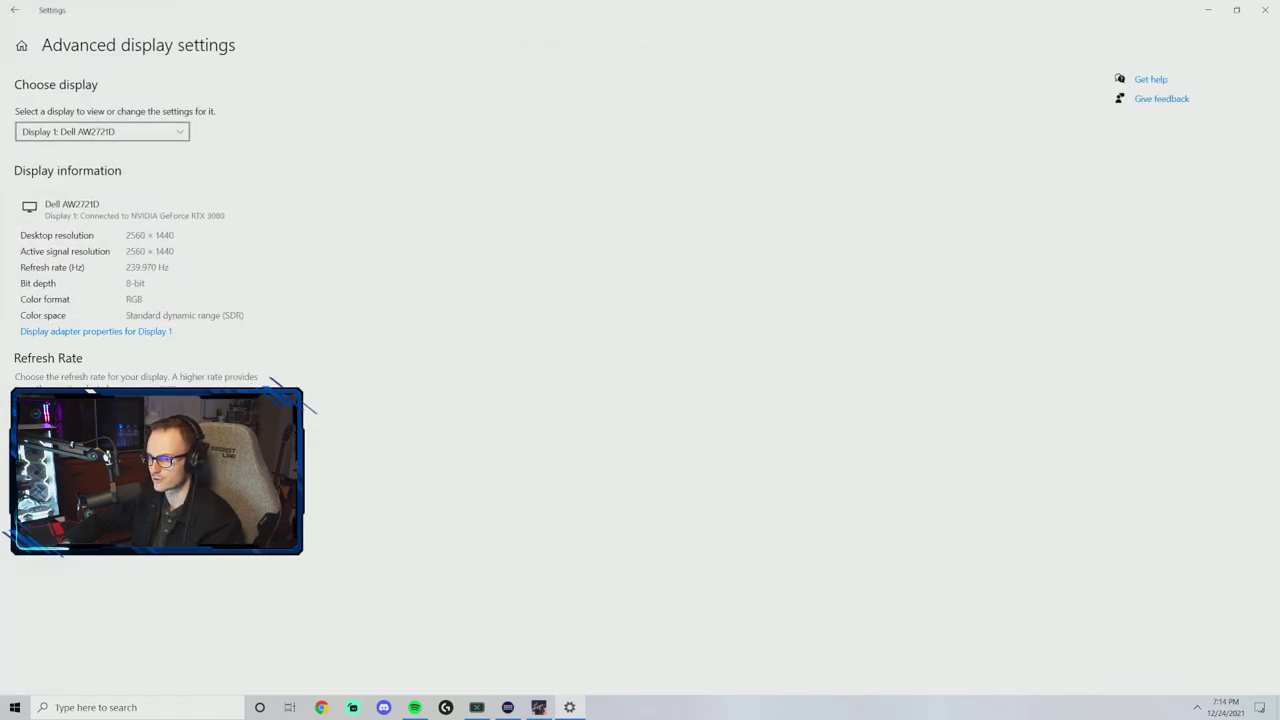
{"action": "left_click", "coordinate": [1265, 10]}
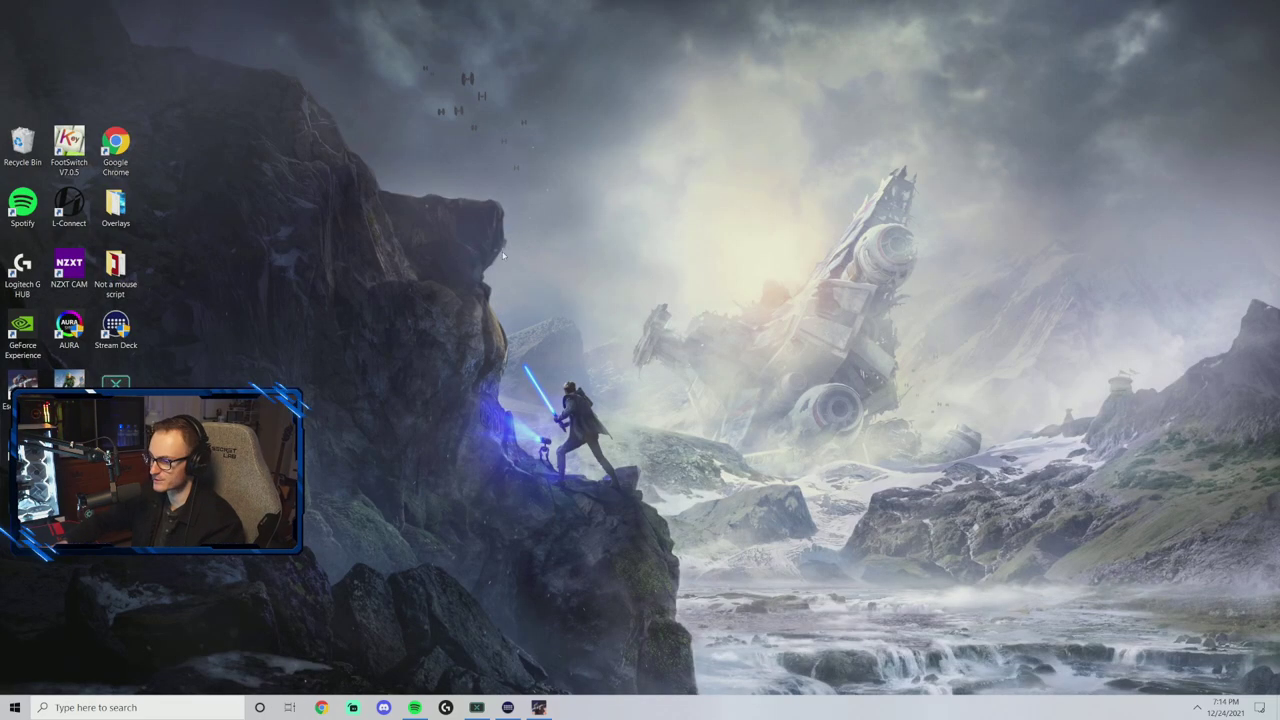
Reopen the advanced display settings and inspect the refresh rate options for Display 2: Elgato1440HDR.
{"action": "right_click", "coordinate": [479, 261]}
{"action": "left_click", "coordinate": [526, 402]}
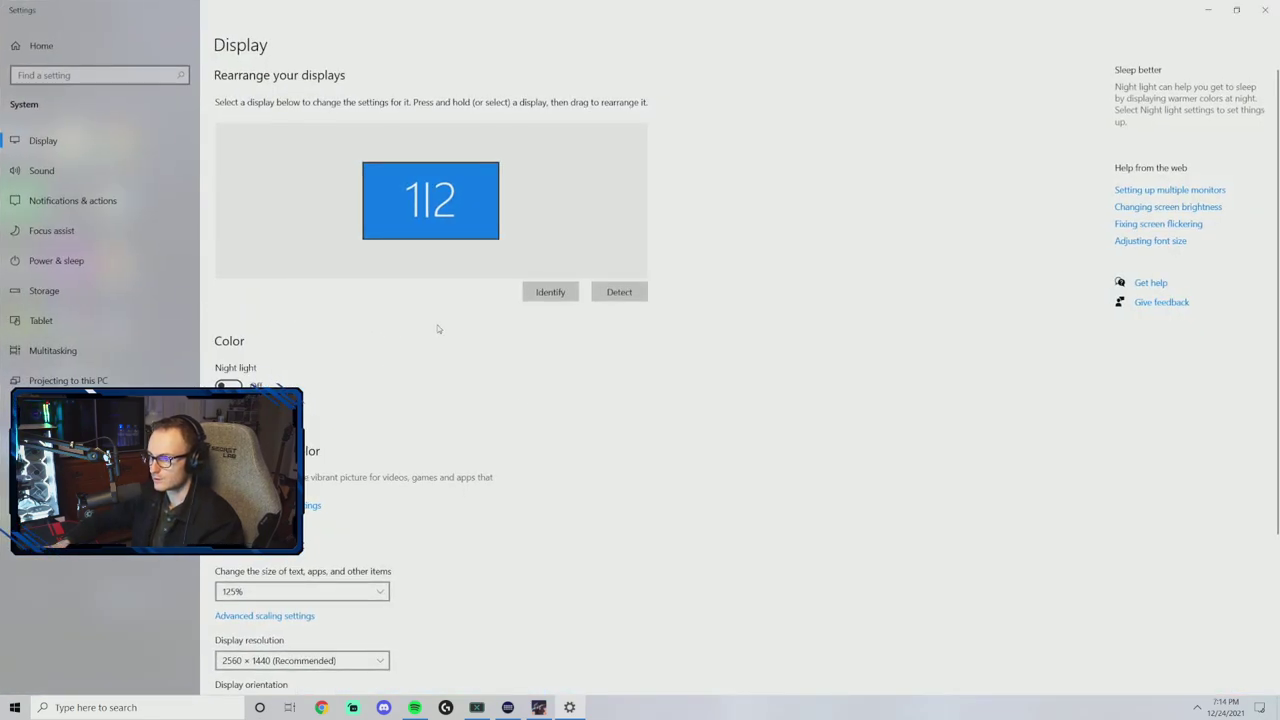
{"action": "scroll", "coordinate": [410, 330], "scroll_direction": "down", "scroll_amount": 3}
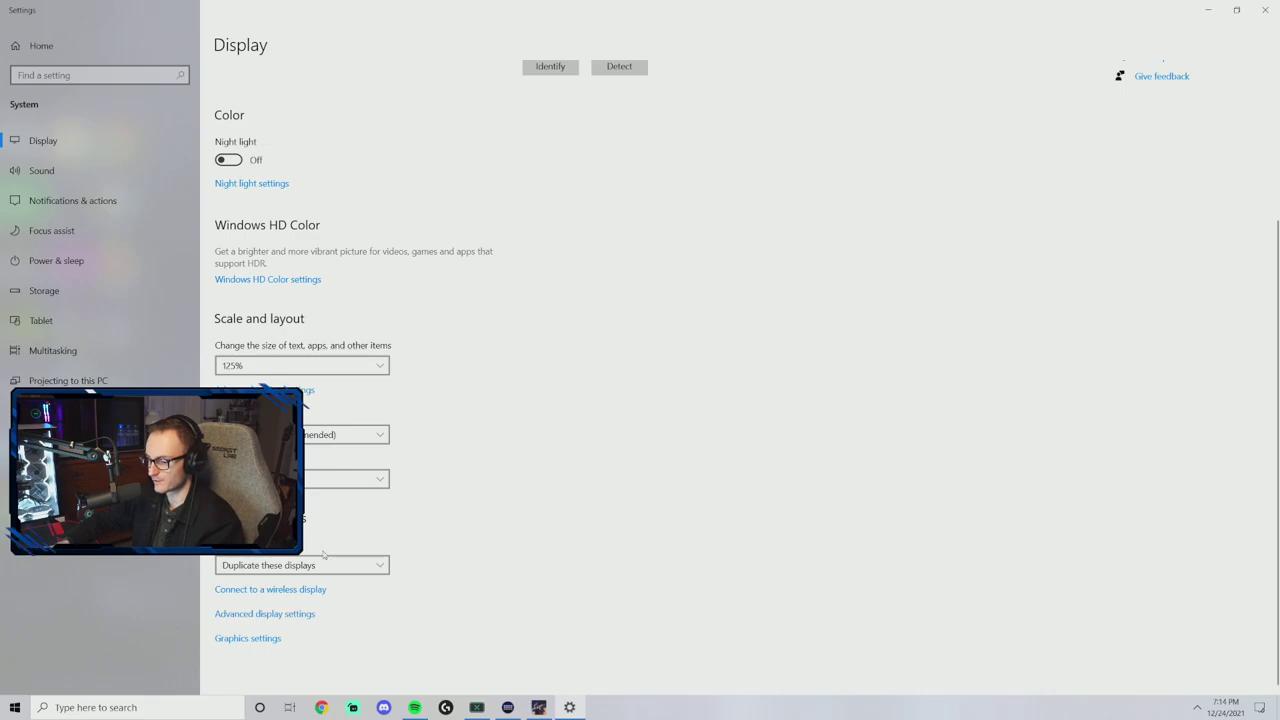
{"action": "left_click", "coordinate": [270, 614]}
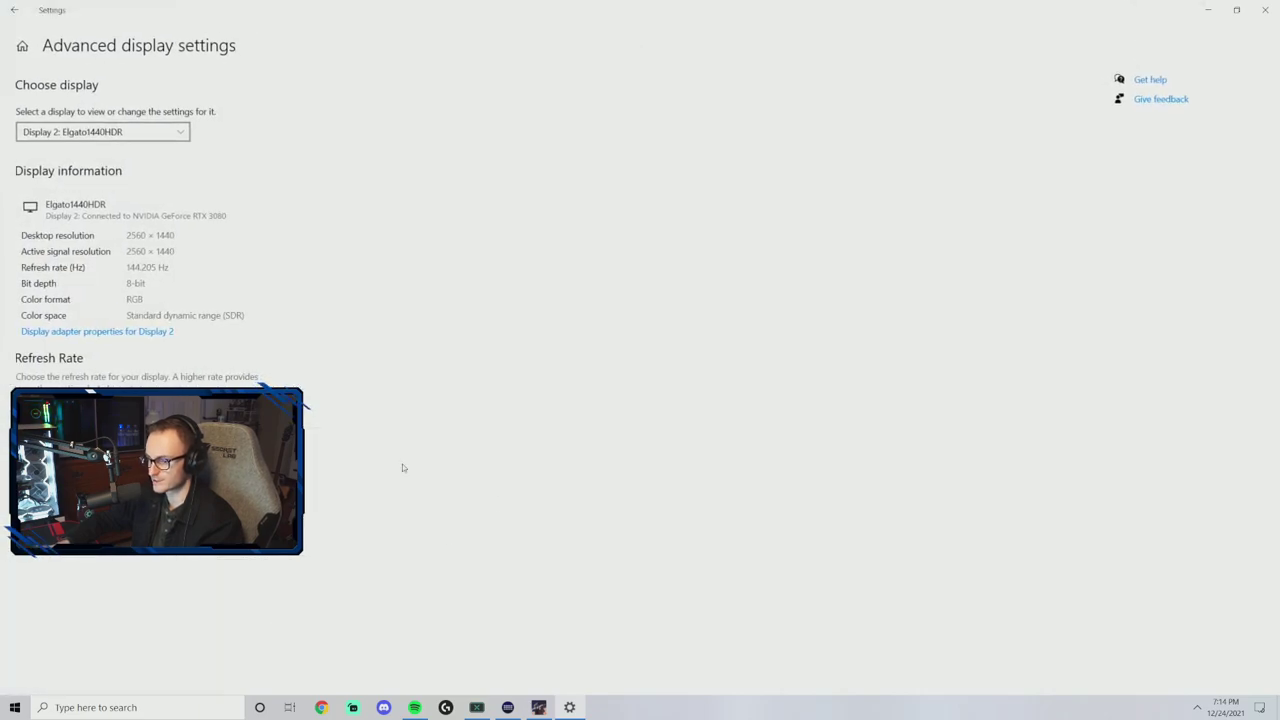
{"action": "left_click", "coordinate": [100, 420]}
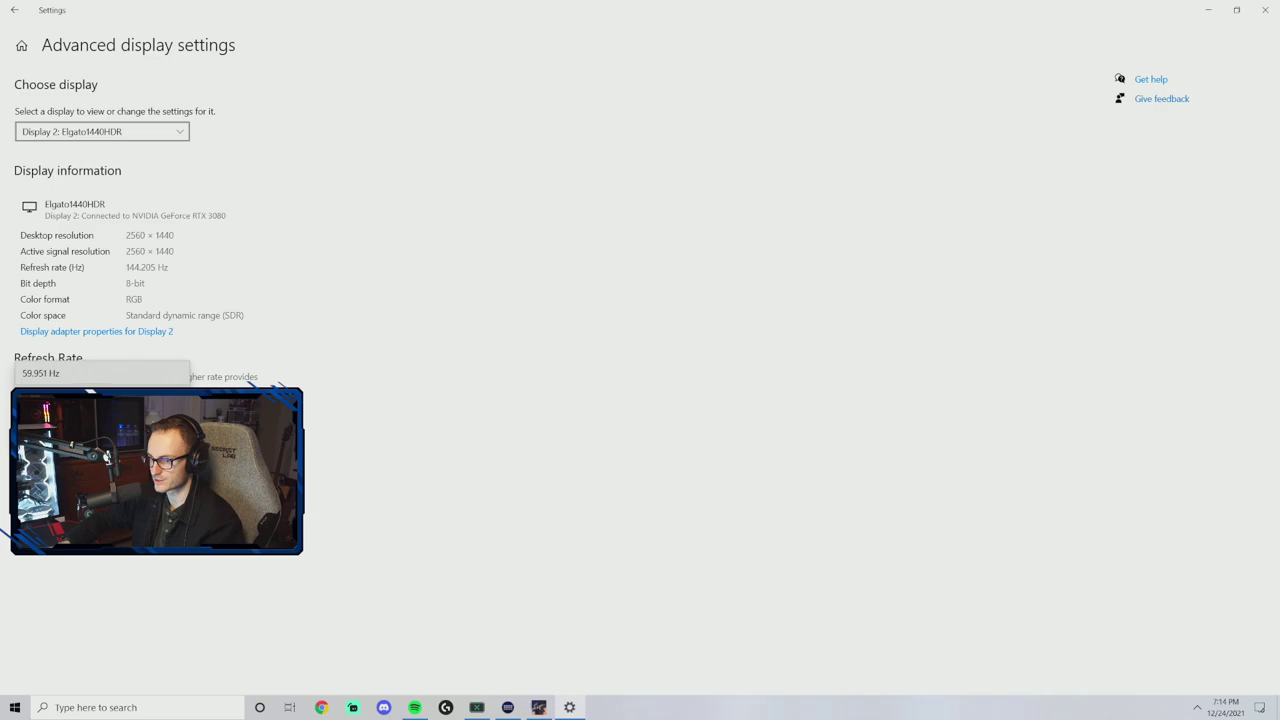
{"action": "key", "text": "Escape"}
{"action": "left_click", "coordinate": [14, 9]}
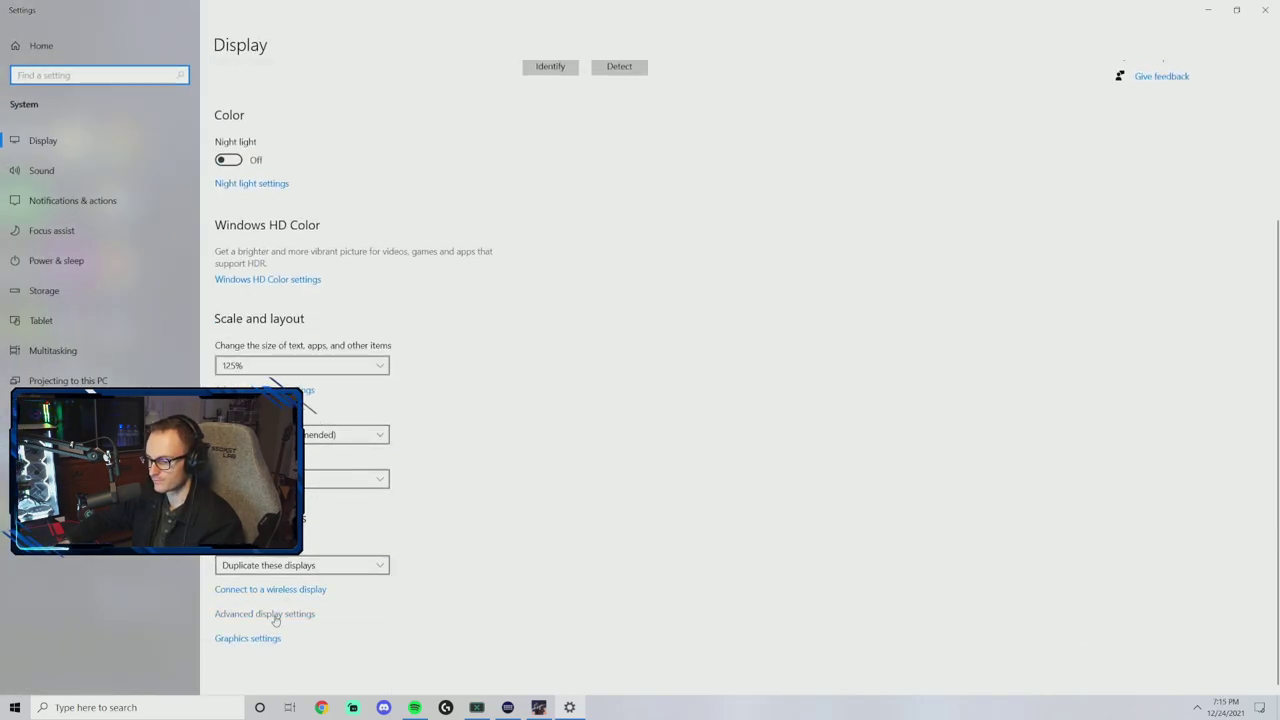
{"action": "left_click", "coordinate": [276, 617]}
{"action": "left_click", "coordinate": [90, 144]}
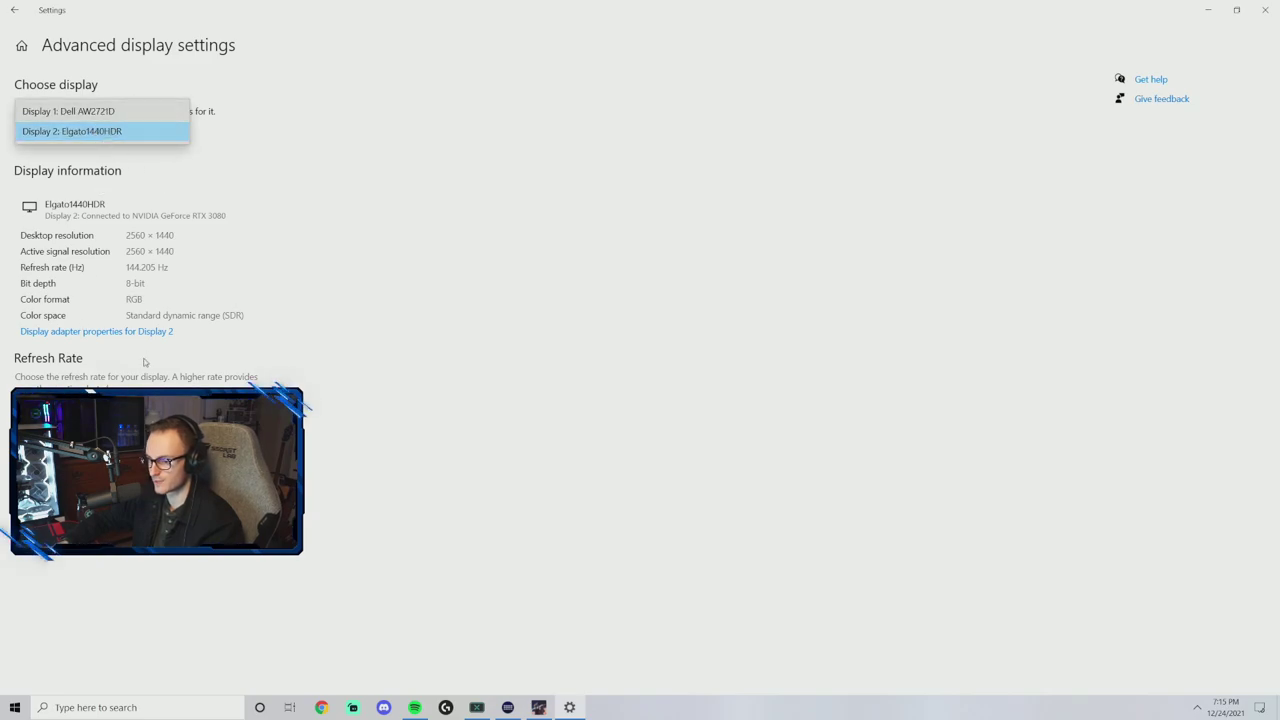
{"action": "left_click", "coordinate": [100, 415]}
{"action": "left_click", "coordinate": [100, 415]}
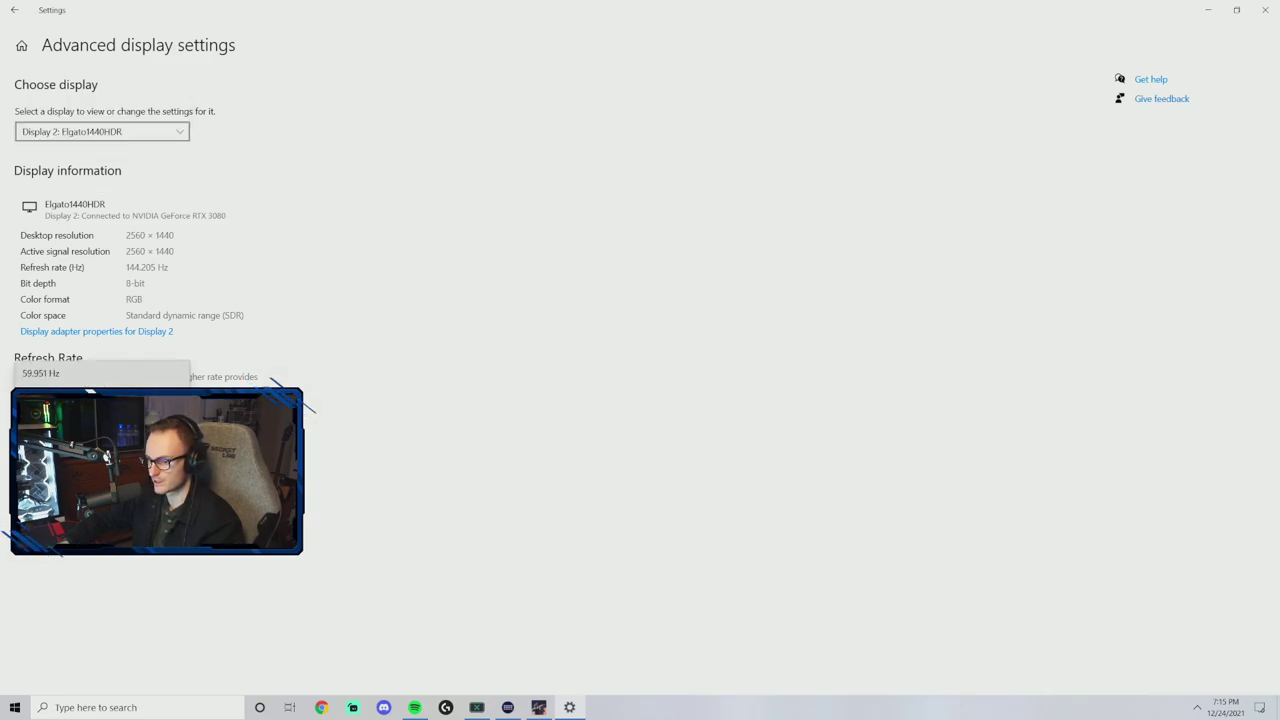
{"action": "left_click", "coordinate": [100, 415]}
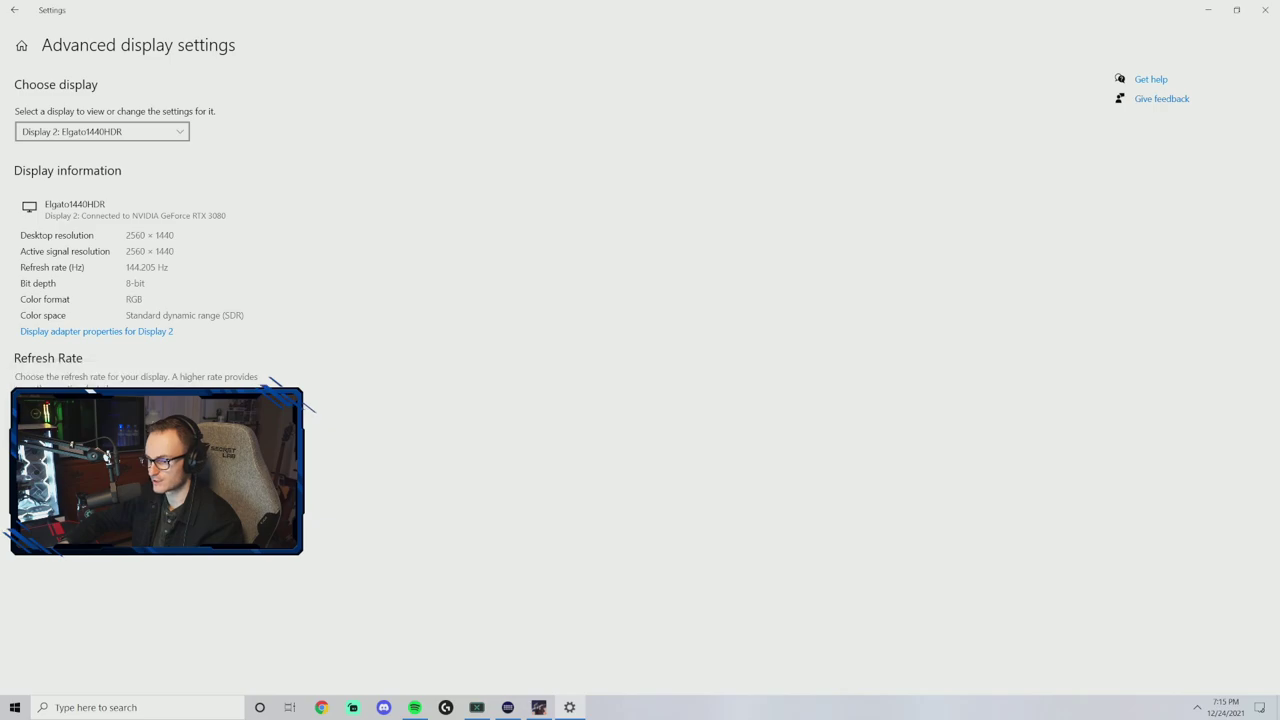
Choose Display 1: Dell AW2721D to view its display information, and close the Settings window.
{"action": "left_click", "coordinate": [137, 135]}
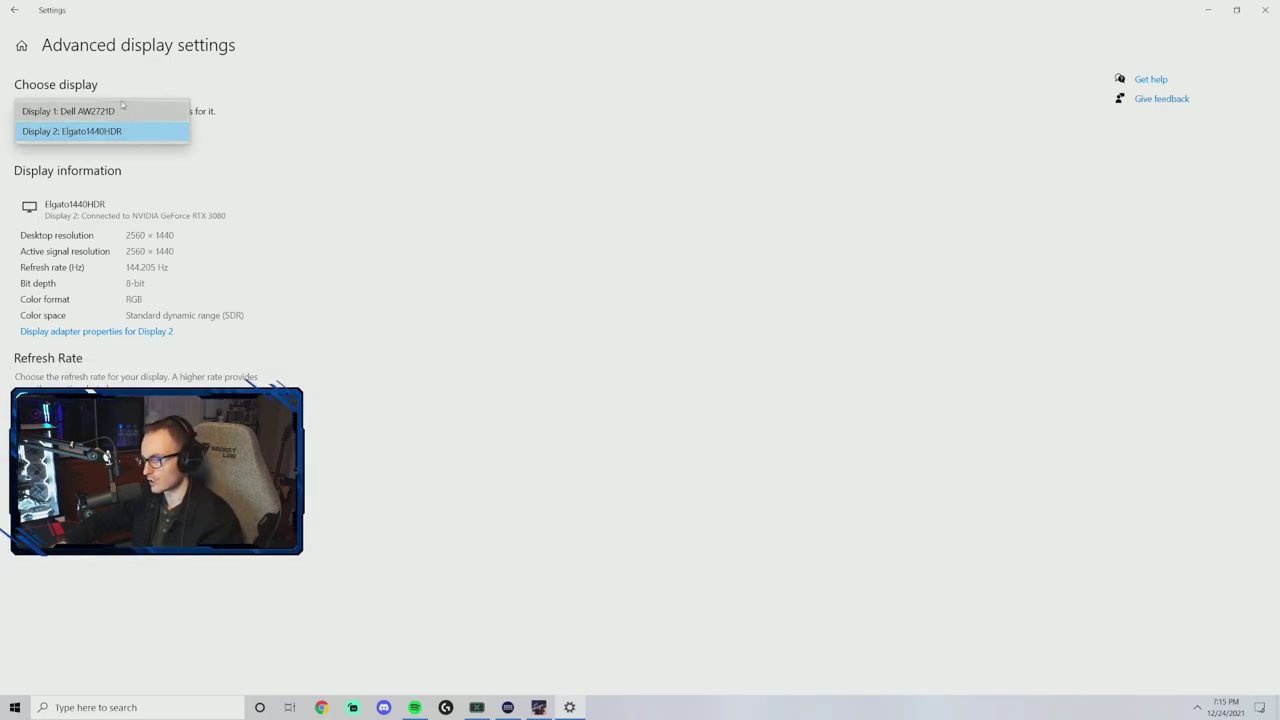
{"action": "left_click", "coordinate": [122, 110]}
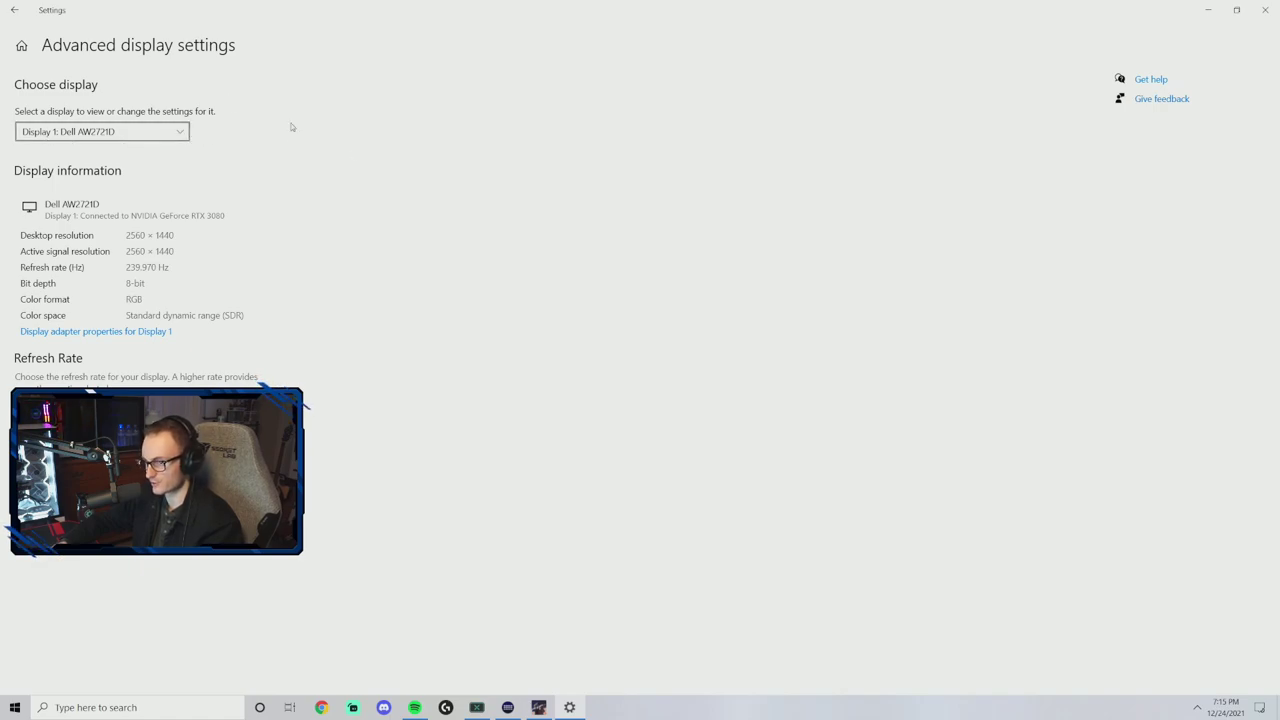
{"action": "left_click", "coordinate": [13, 9]}
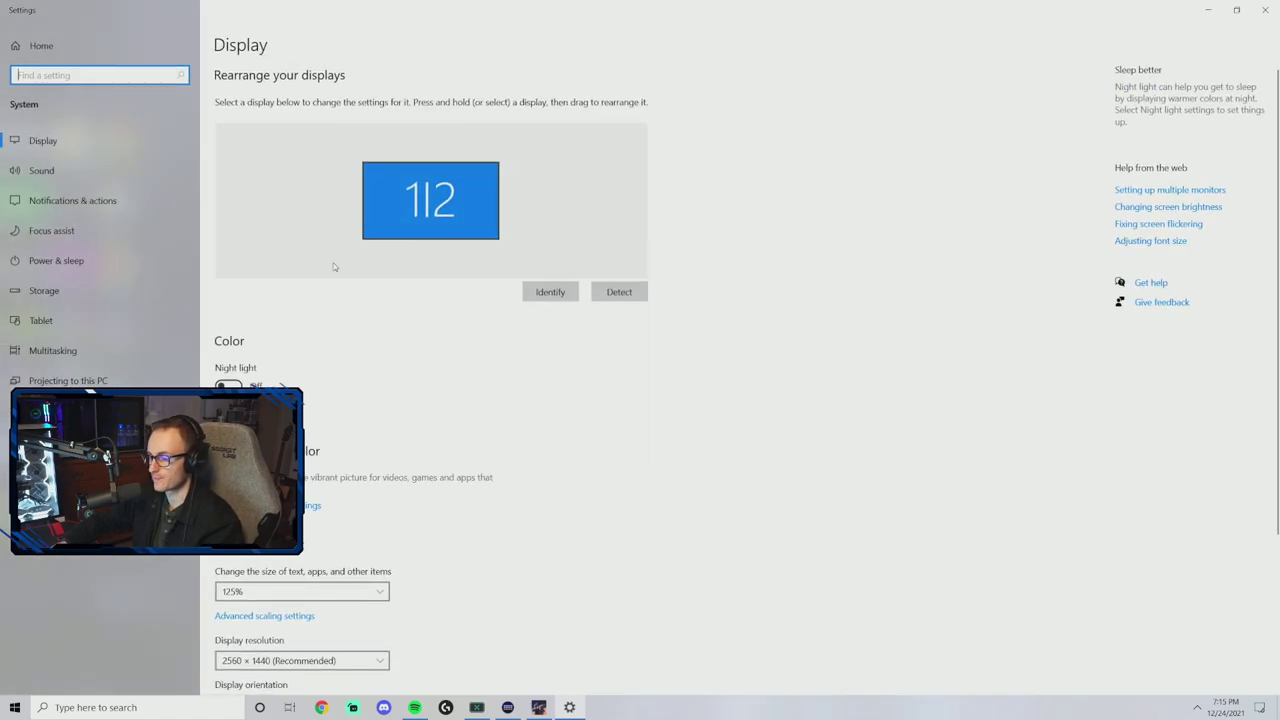
{"action": "left_click", "coordinate": [1268, 9]}
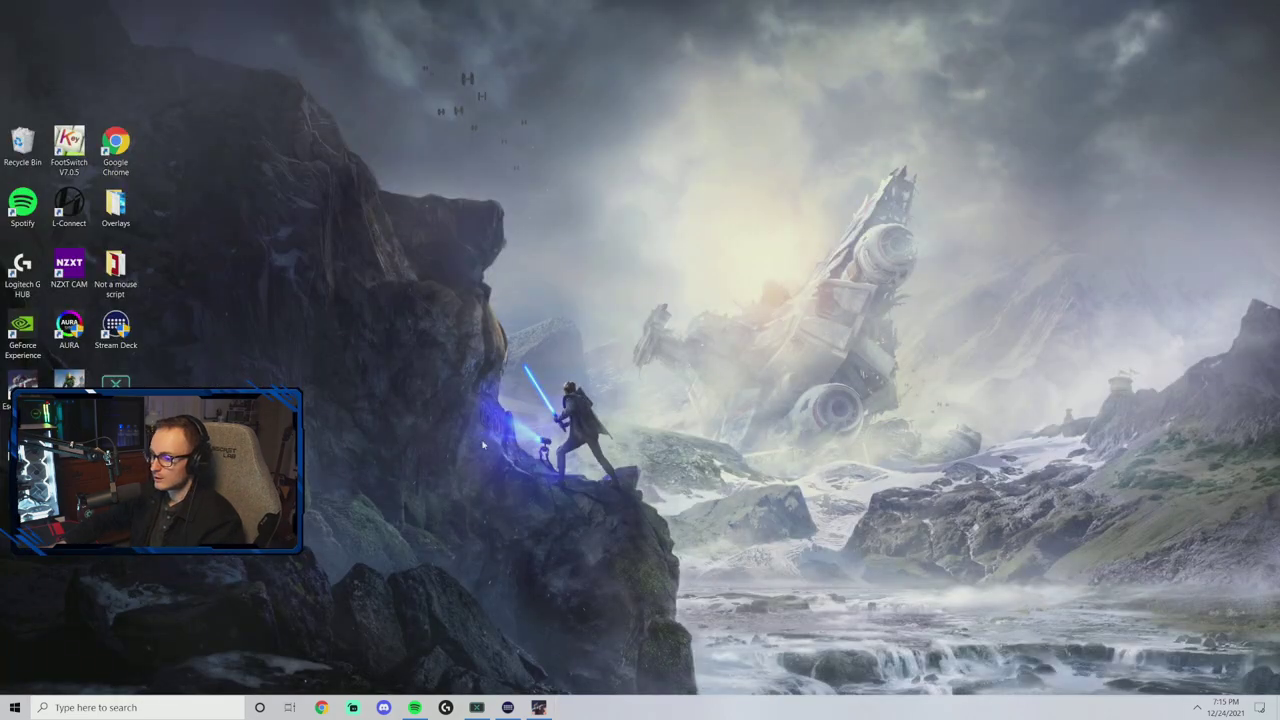
Open the NVIDIA Control Panel from the desktop and go to the Manage 3D Settings page.
{"action": "right_click", "coordinate": [378, 504]}
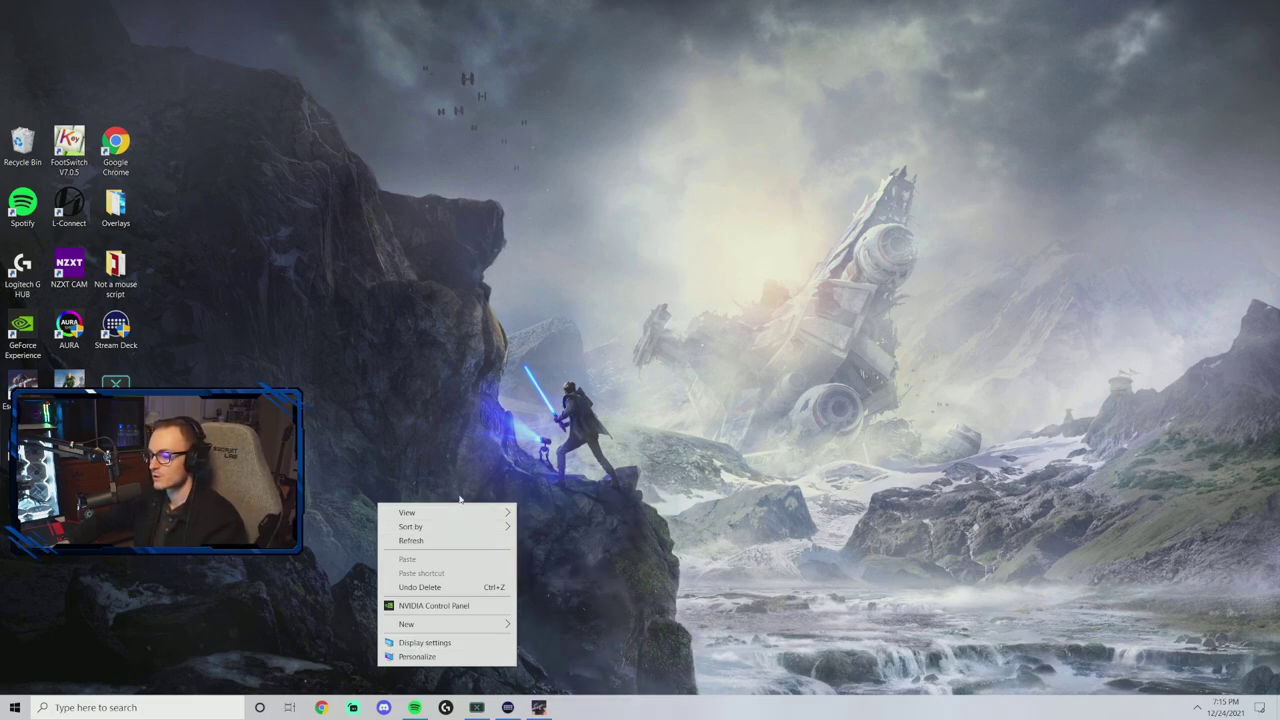
{"action": "left_click", "coordinate": [422, 642]}
{"action": "right_click", "coordinate": [472, 434]}
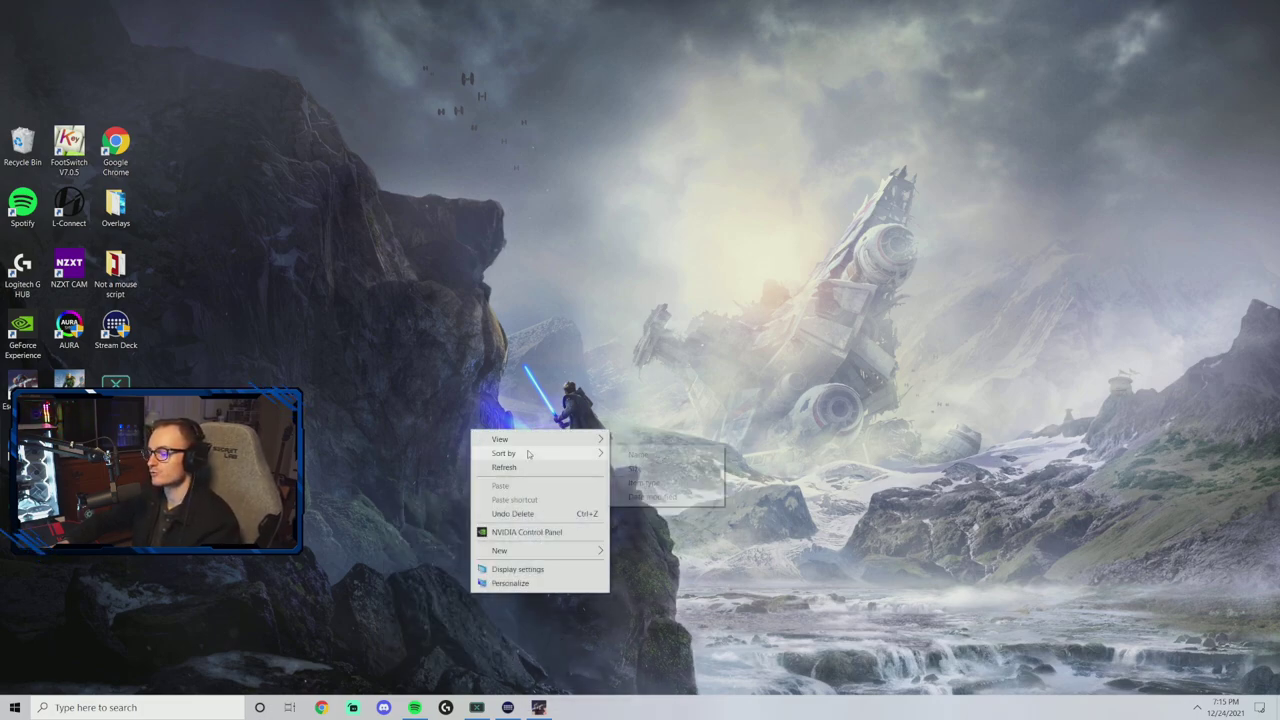
{"action": "left_click", "coordinate": [528, 535]}
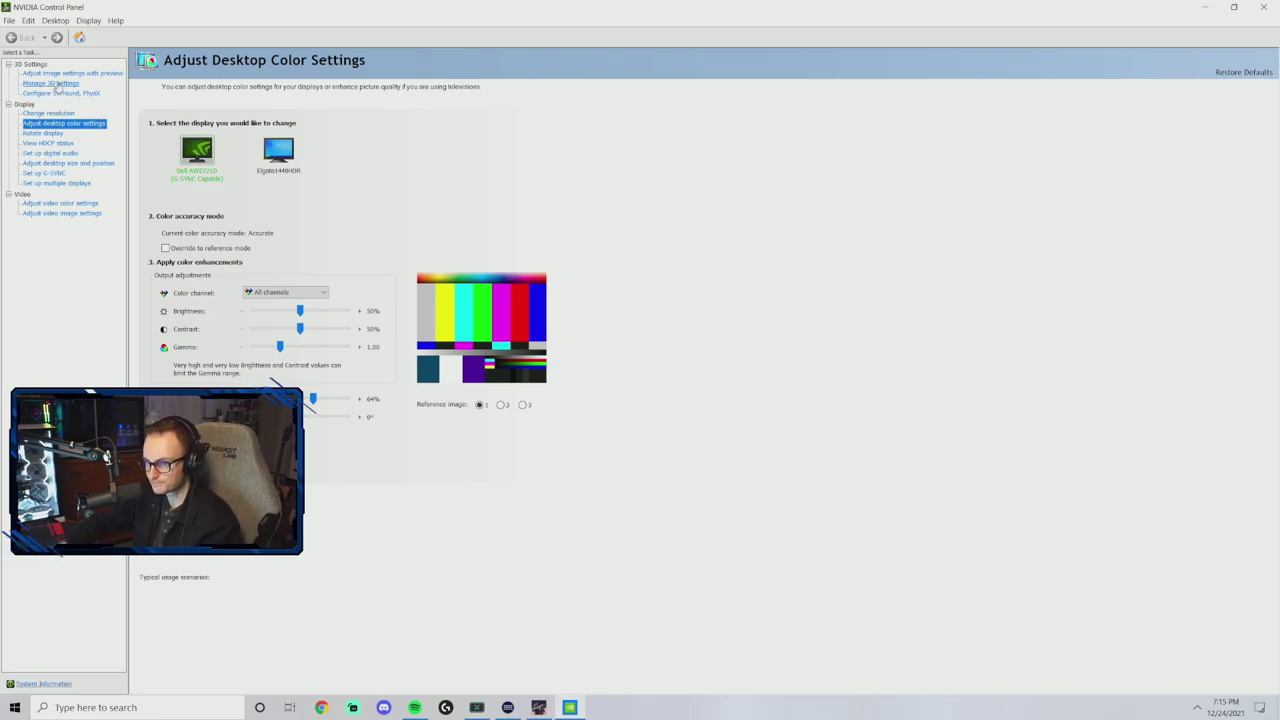
{"action": "left_click", "coordinate": [52, 83]}
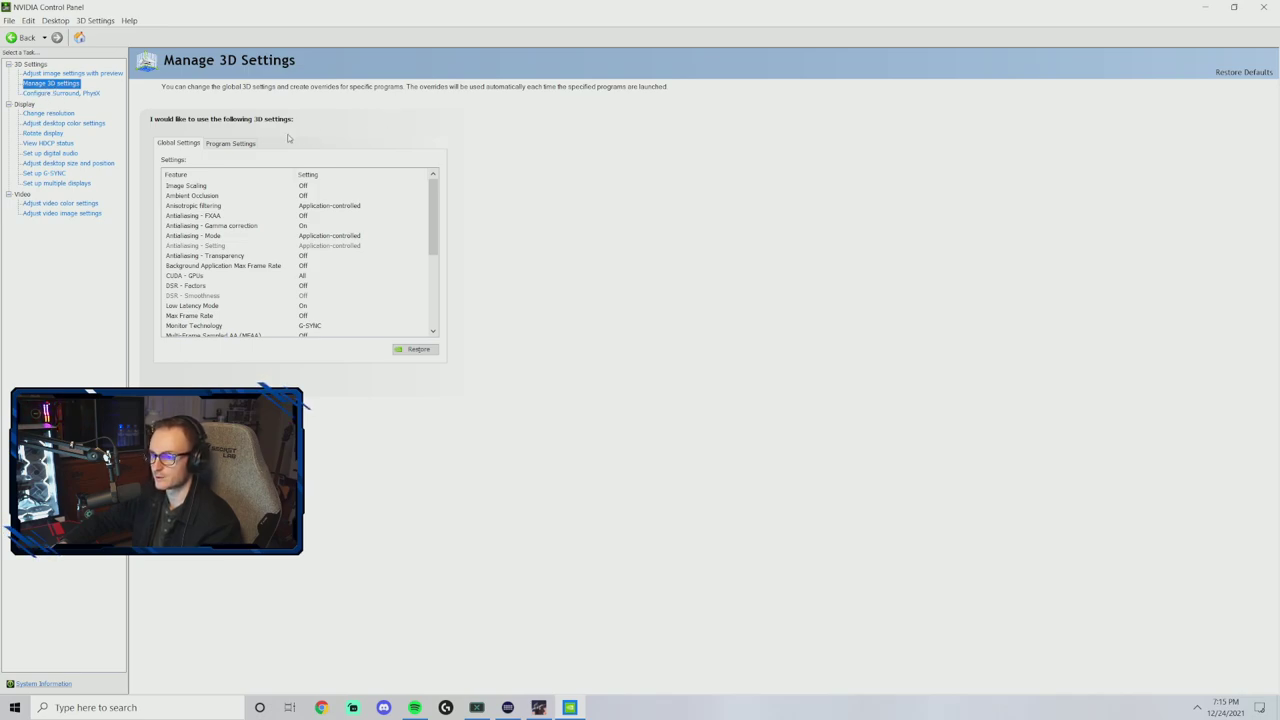
Look at the program-specific 3D settings and review the whole list of global 3D settings.
{"action": "left_click", "coordinate": [224, 143]}
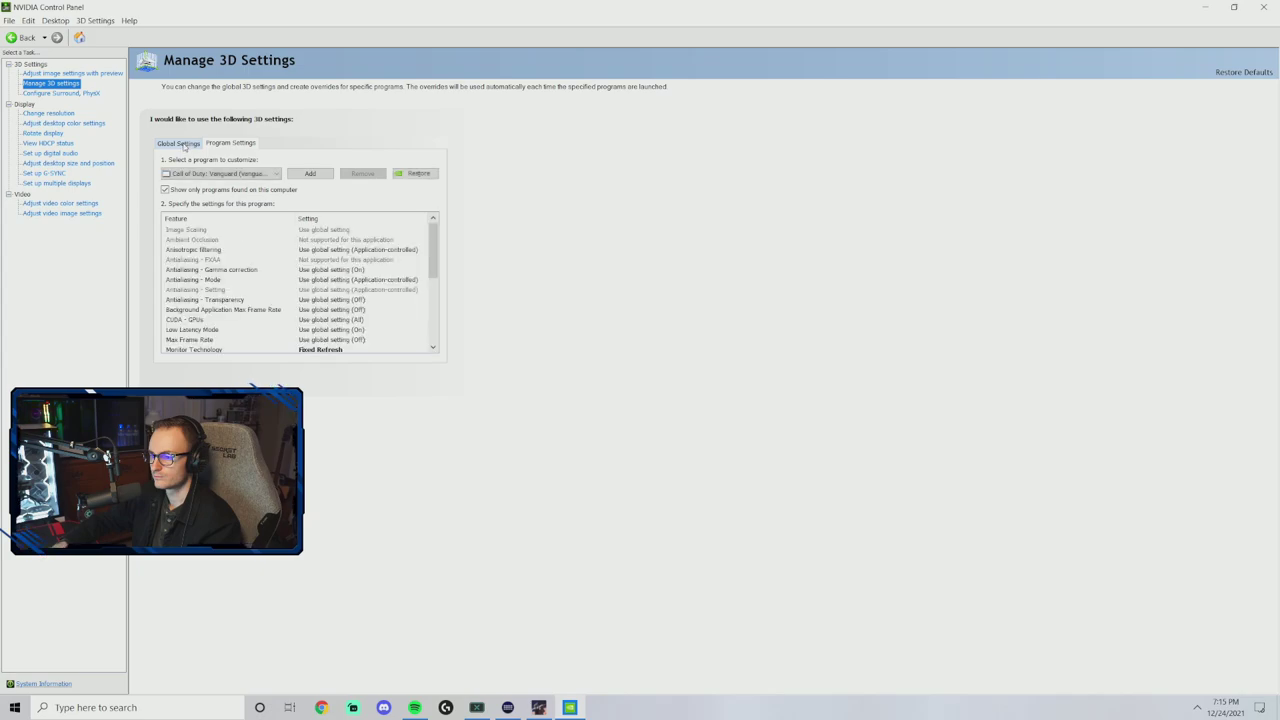
{"action": "left_click", "coordinate": [181, 143]}
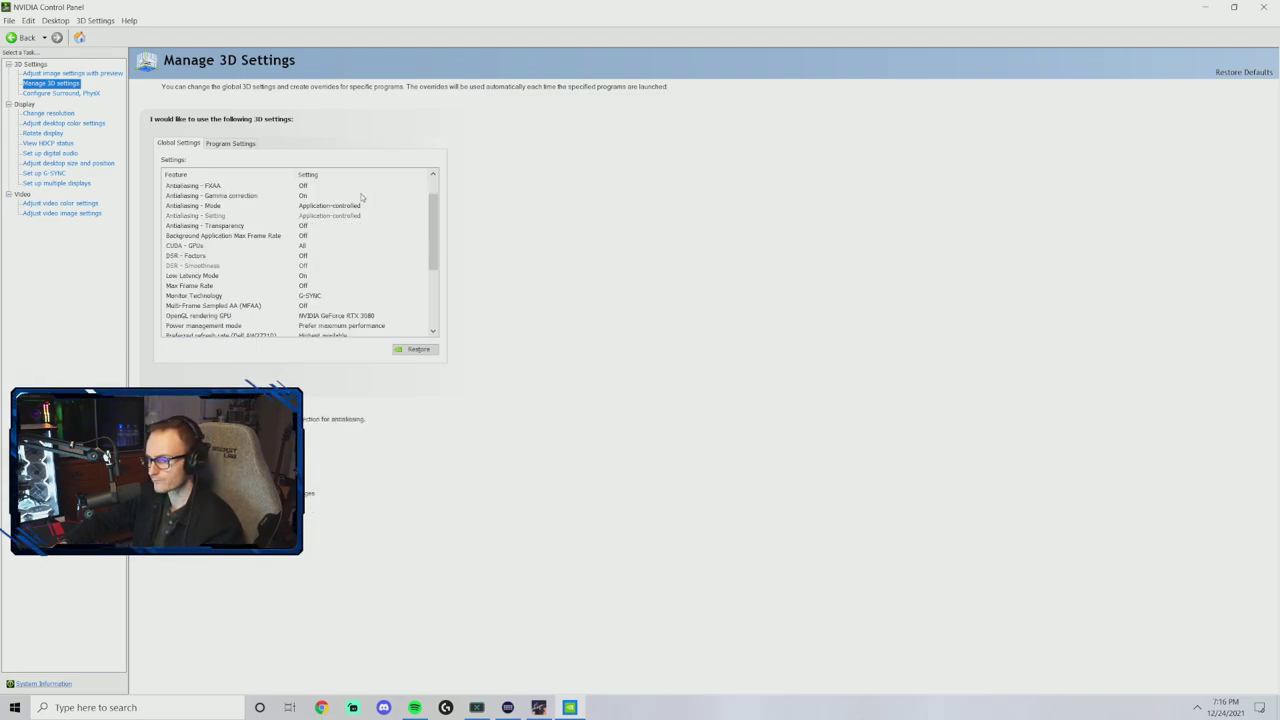
{"action": "scroll", "coordinate": [358, 194], "scroll_direction": "down", "scroll_amount": 5}
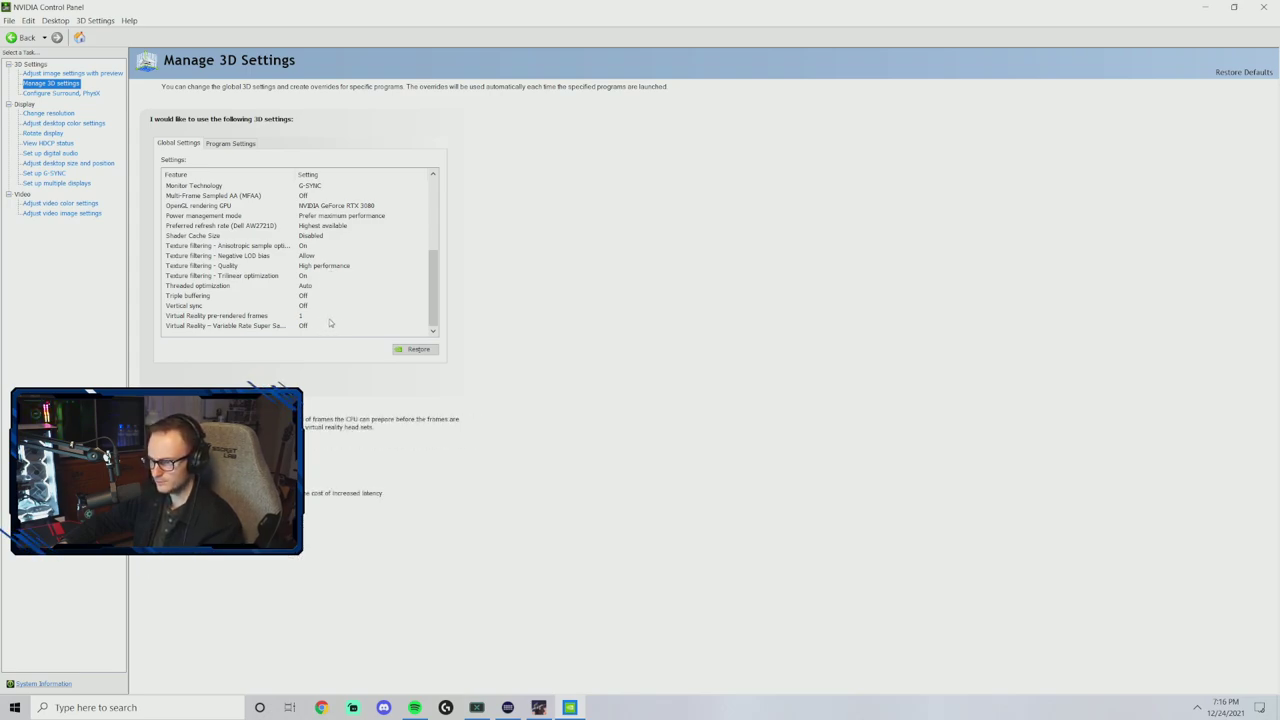
{"action": "scroll", "coordinate": [330, 323], "scroll_direction": "up", "scroll_amount": 3}
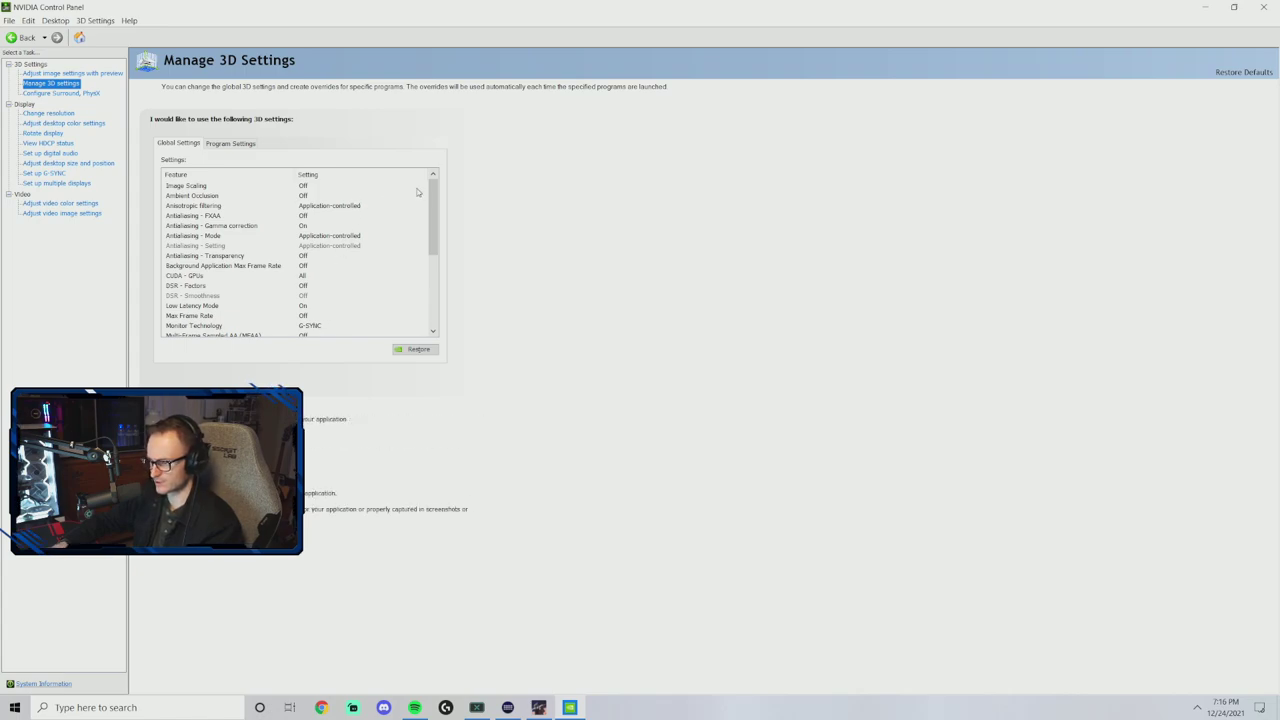
{"action": "scroll", "coordinate": [434, 196], "scroll_direction": "up", "scroll_amount": 2}
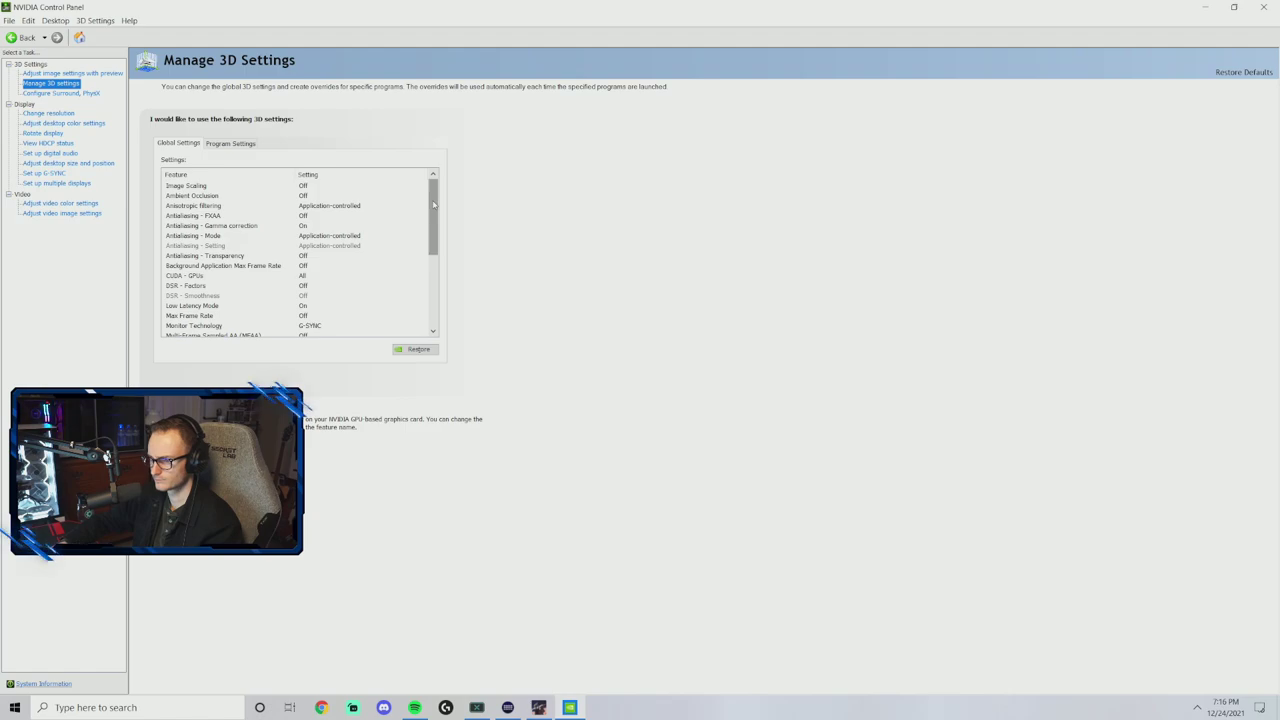
{"action": "left_click_drag", "start_coordinate": [434, 205], "coordinate": [432, 279]}
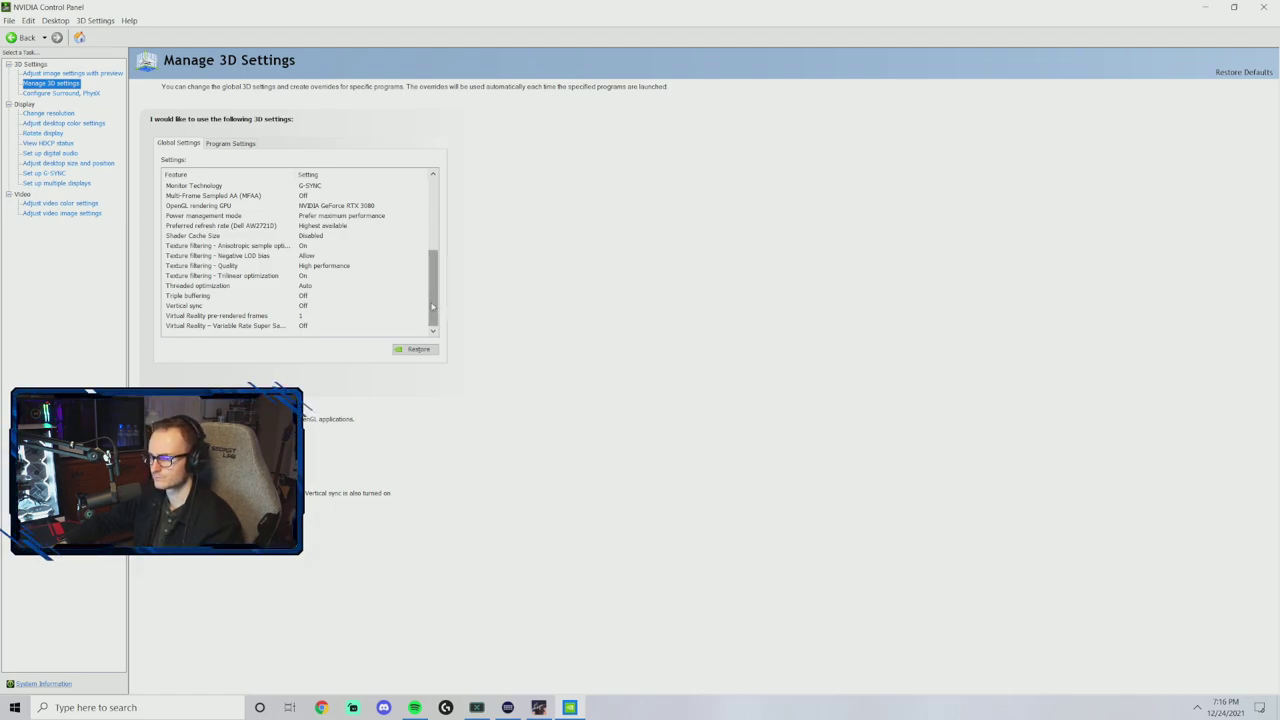
{"action": "left_click_drag", "start_coordinate": [433, 307], "coordinate": [433, 300]}
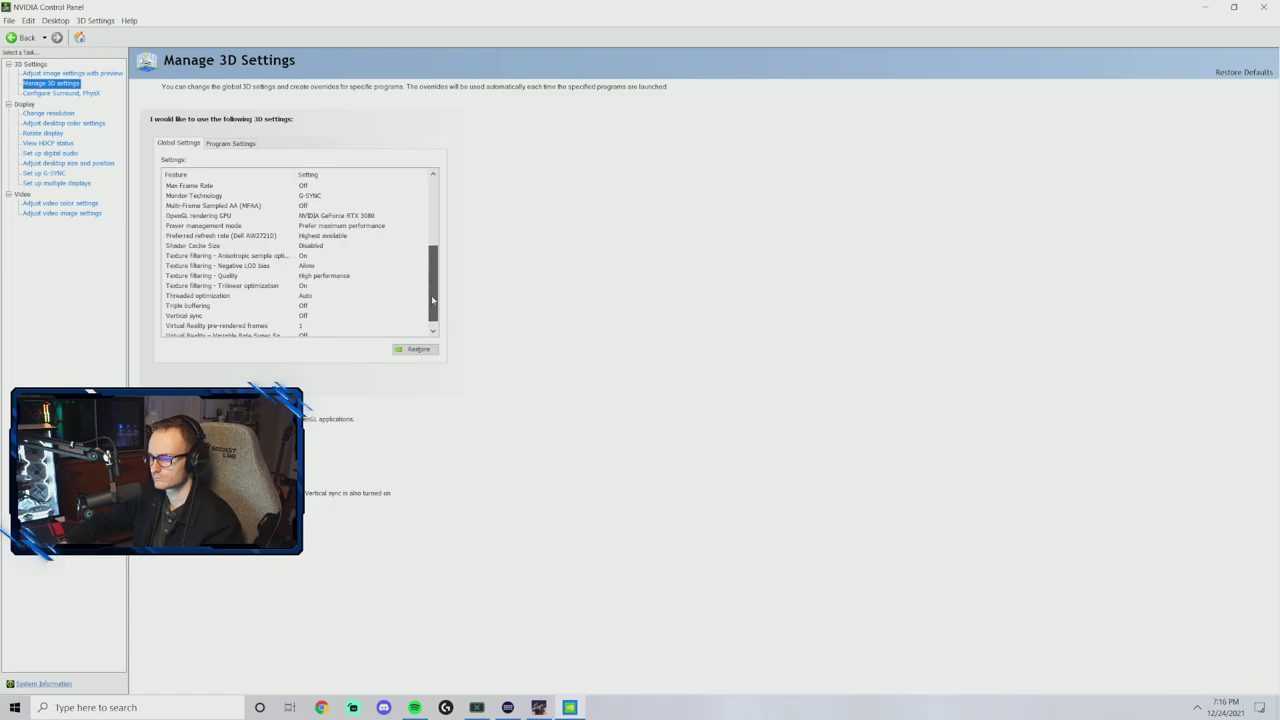
{"action": "left_click_drag", "start_coordinate": [433, 297], "coordinate": [432, 206]}
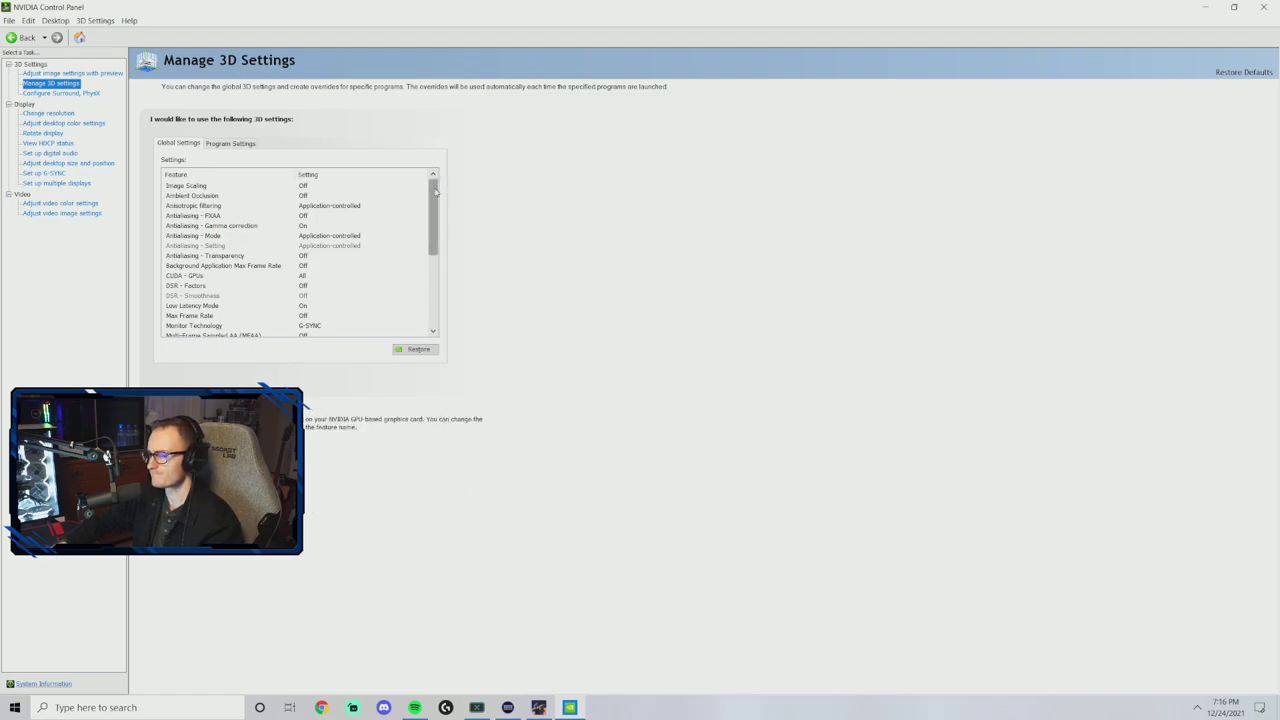
{"action": "left_click_drag", "start_coordinate": [436, 191], "coordinate": [434, 252]}
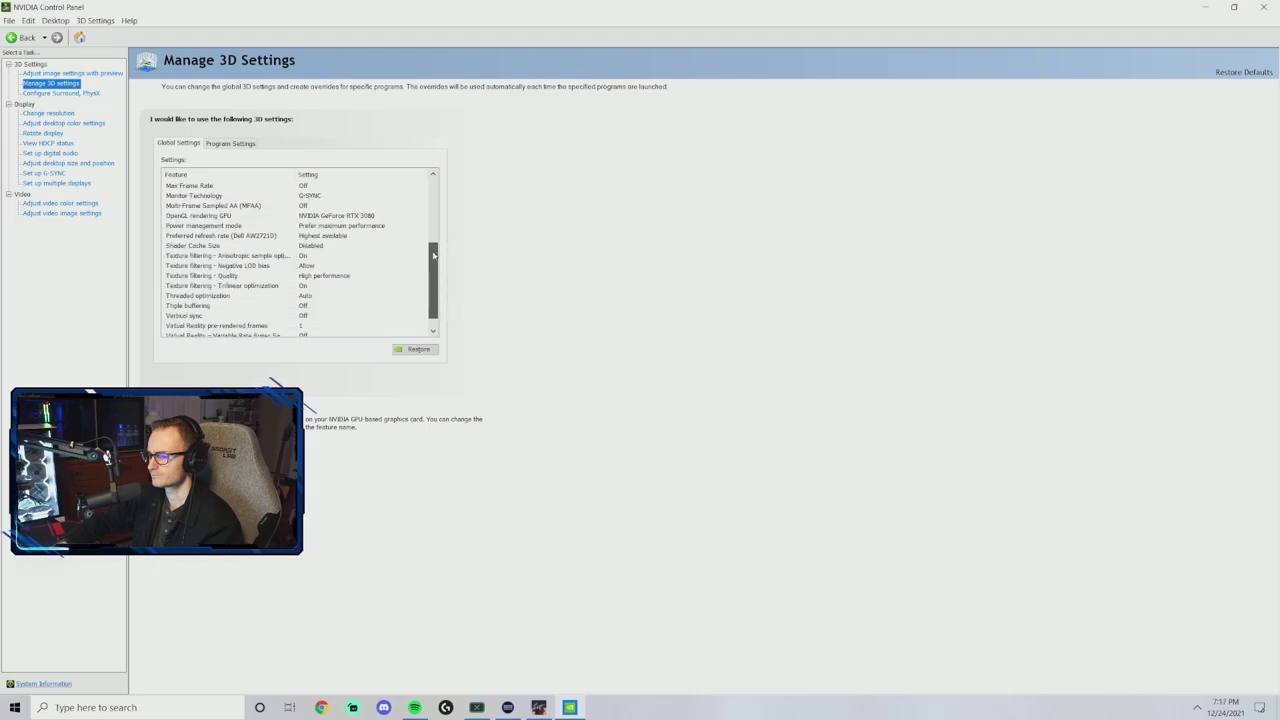
{"action": "scroll", "coordinate": [433, 256], "scroll_direction": "down", "scroll_amount": 1}
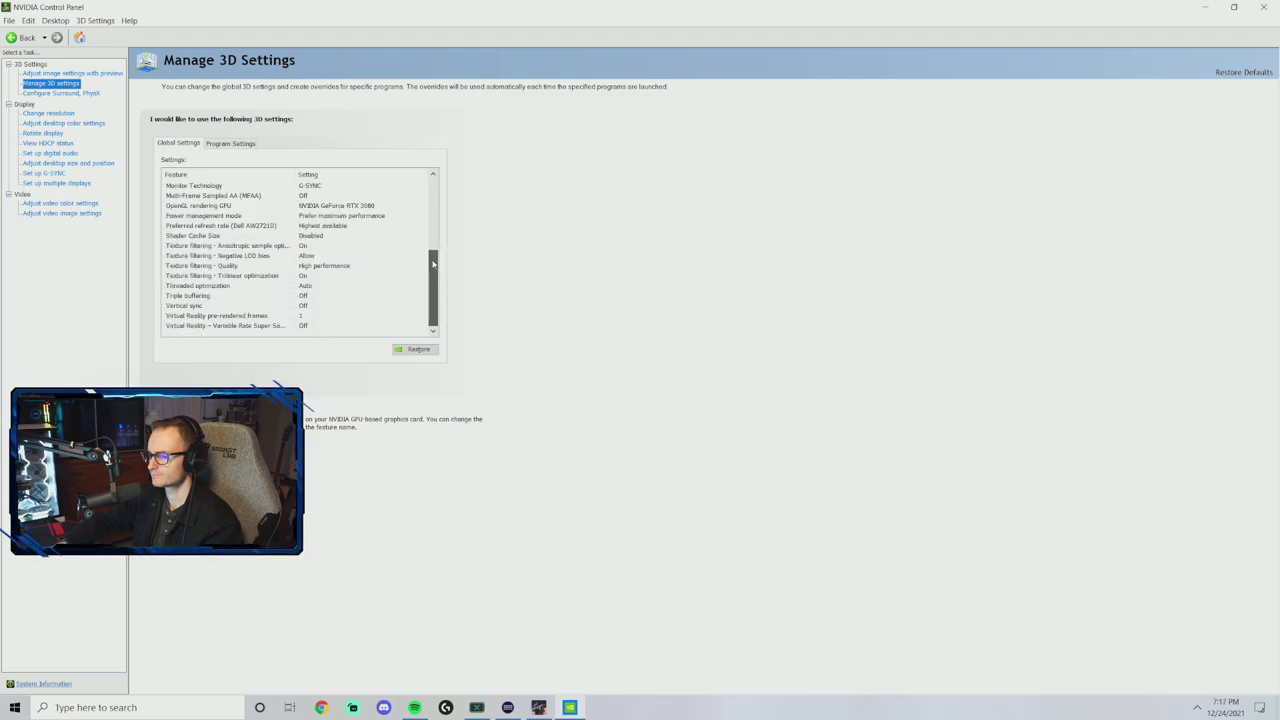
View the desktop color settings, along with the color and image settings for video.
{"action": "left_click", "coordinate": [58, 124]}
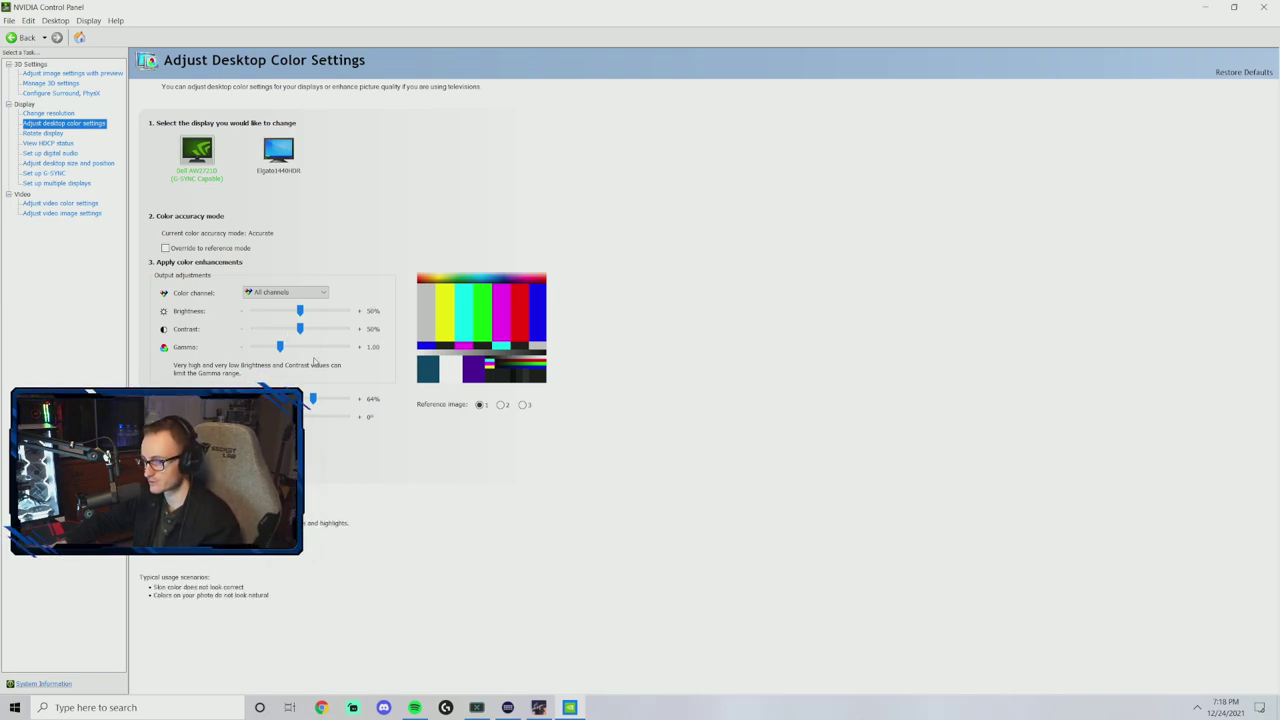
{"action": "left_click", "coordinate": [62, 204]}
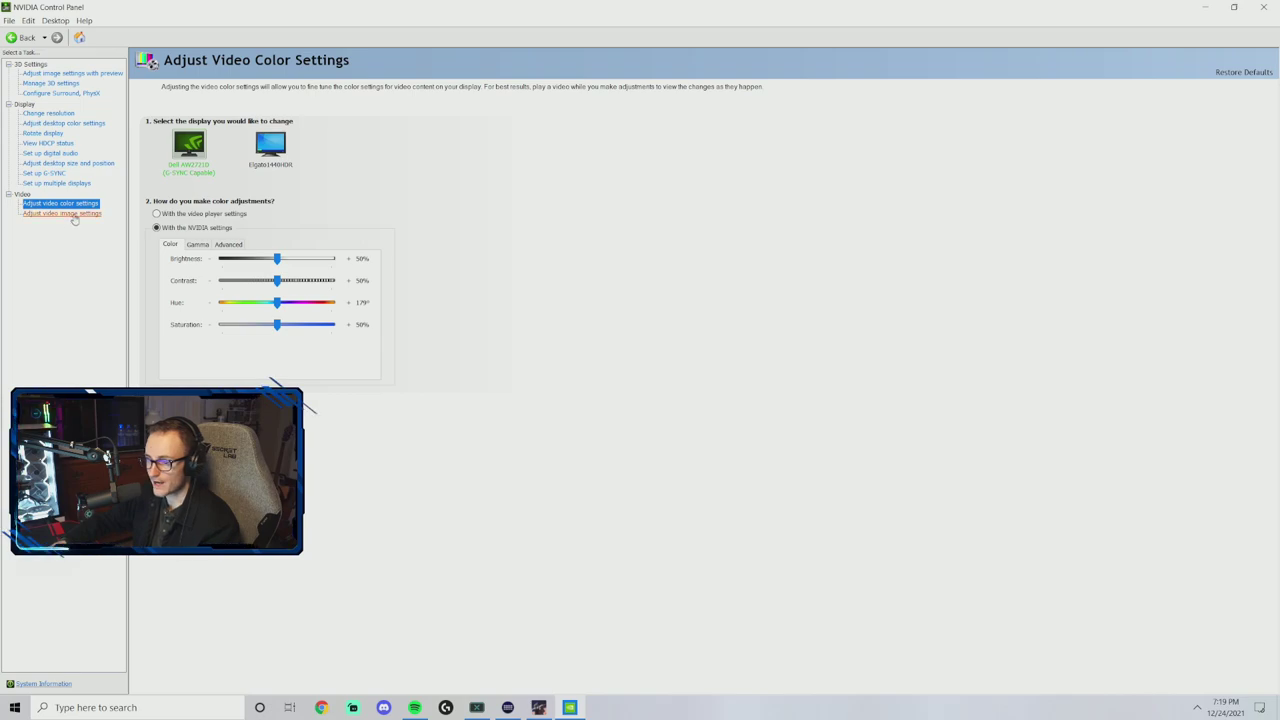
{"action": "left_click", "coordinate": [72, 214]}
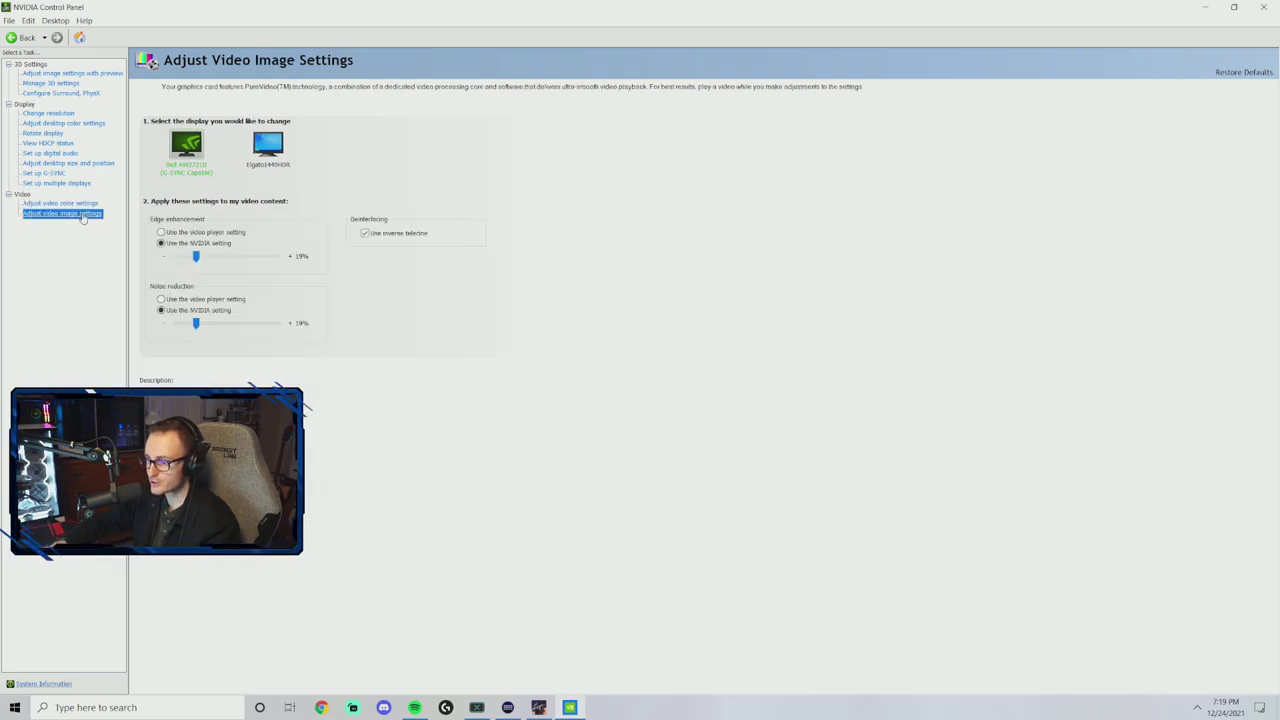
Close the NVIDIA Control Panel, switch to Escape from Tarkov and open the game's settings.
{"action": "left_click", "coordinate": [1263, 7]}
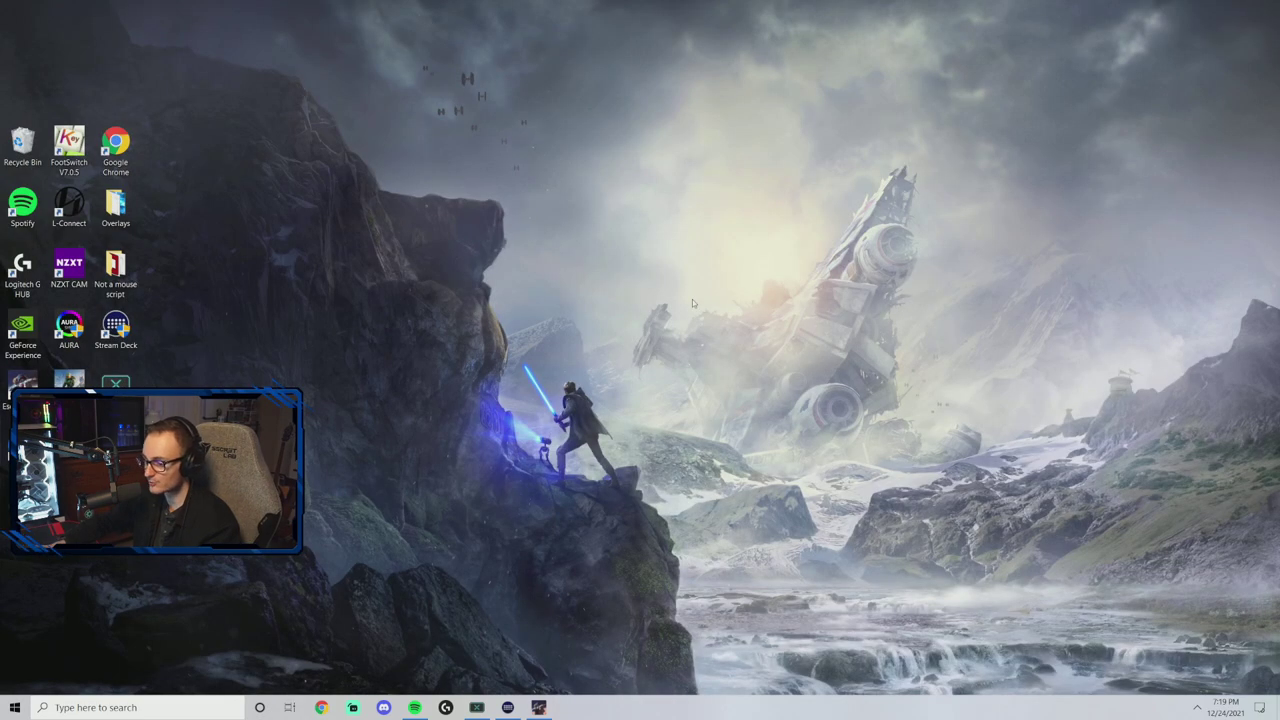
{"action": "left_click", "coordinate": [539, 707]}
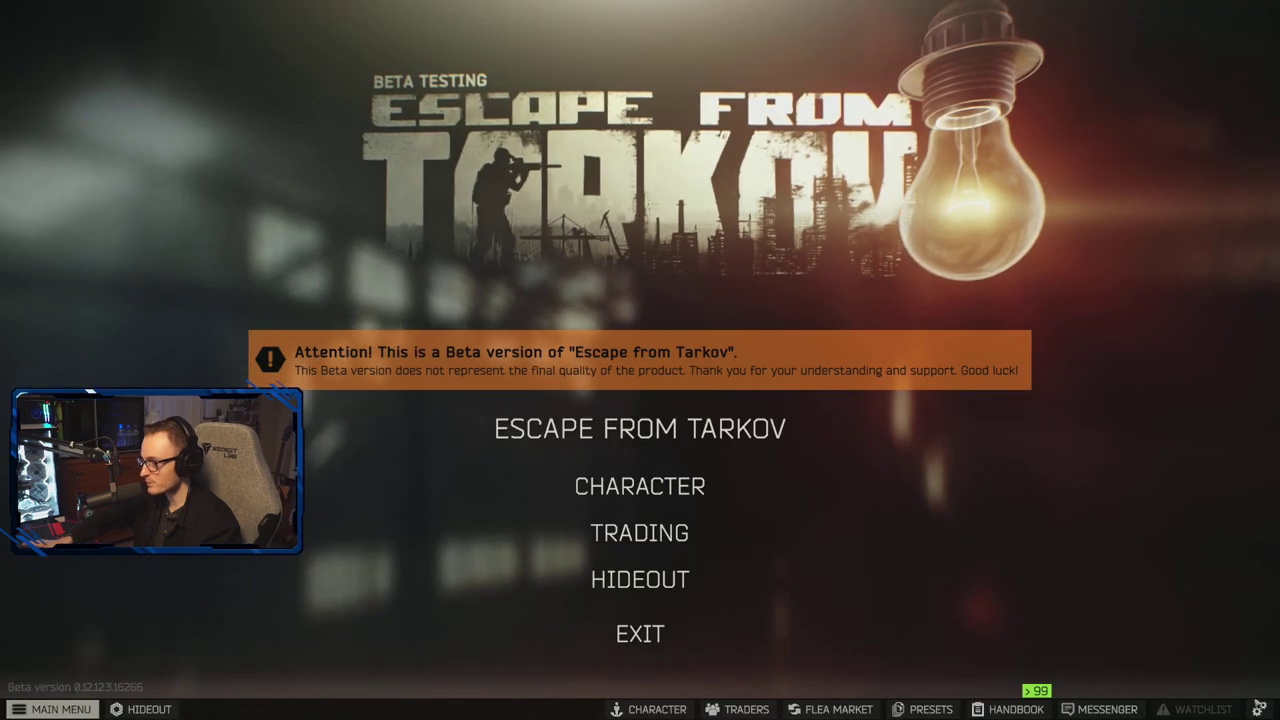
{"action": "left_click", "coordinate": [1260, 708]}
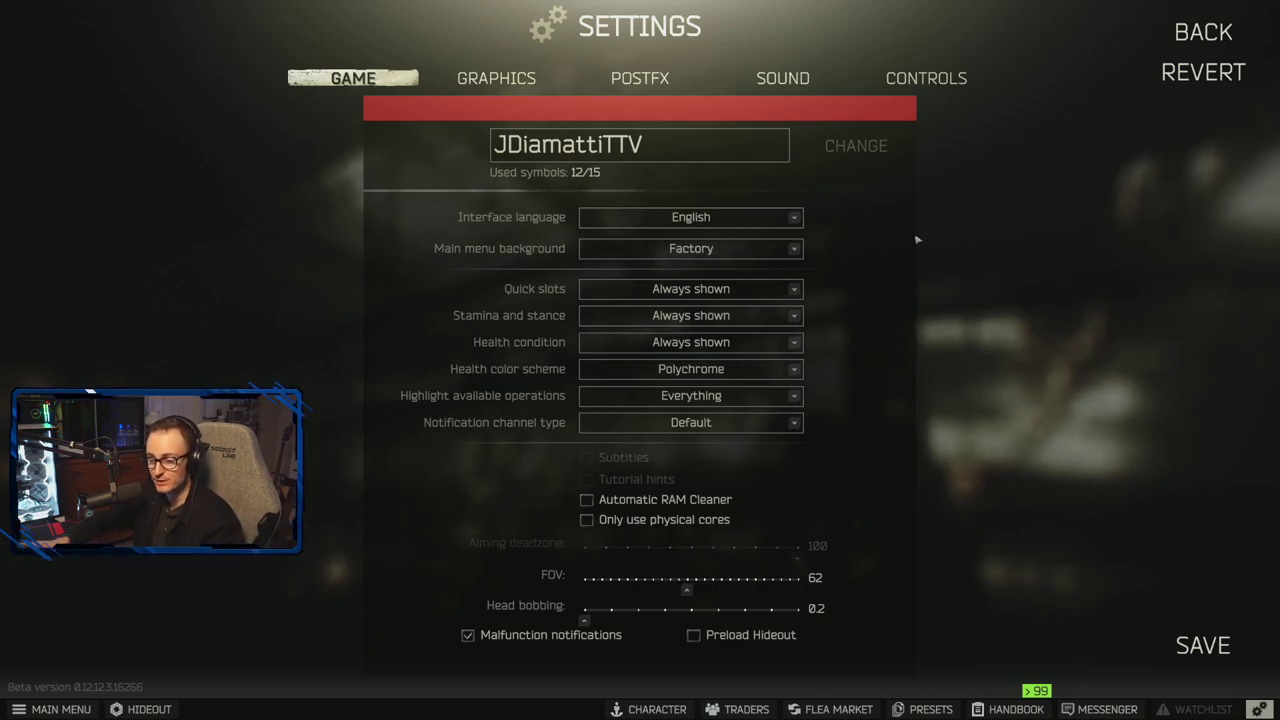
Look at the available main menu backgrounds and the FOV setting in the general game settings.
{"action": "left_click", "coordinate": [700, 249]}
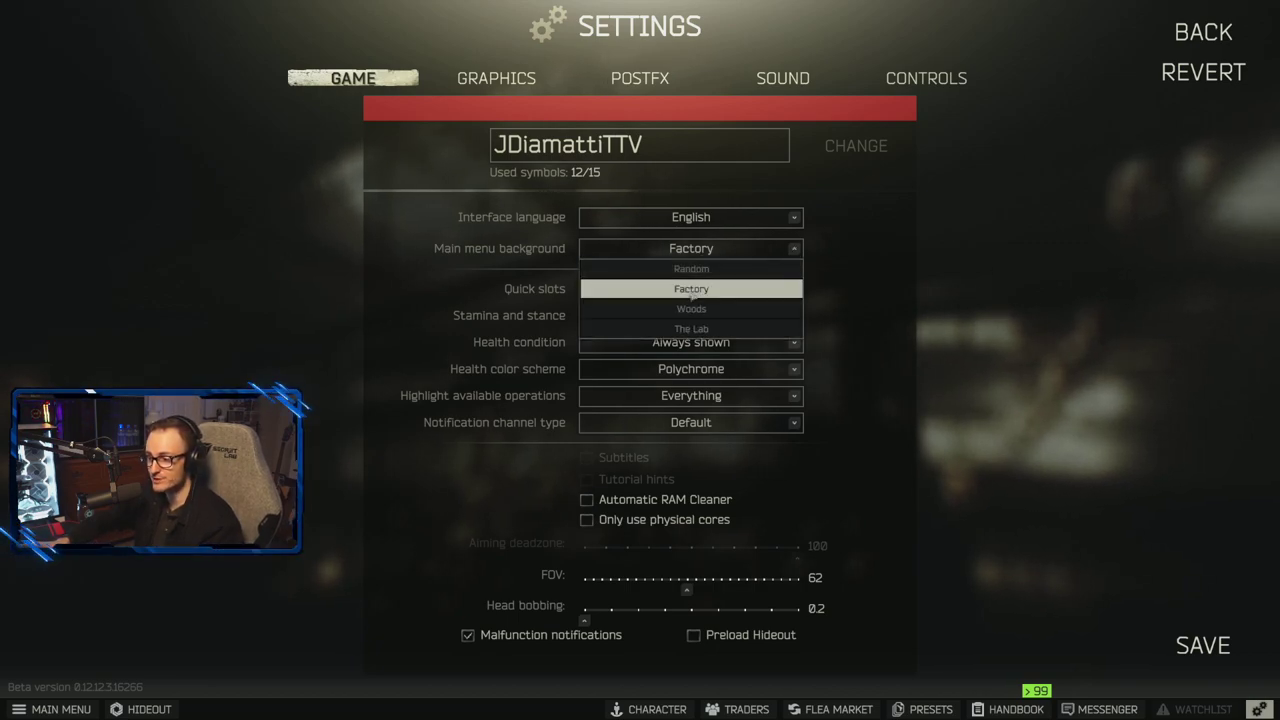
{"action": "left_click", "coordinate": [893, 251]}
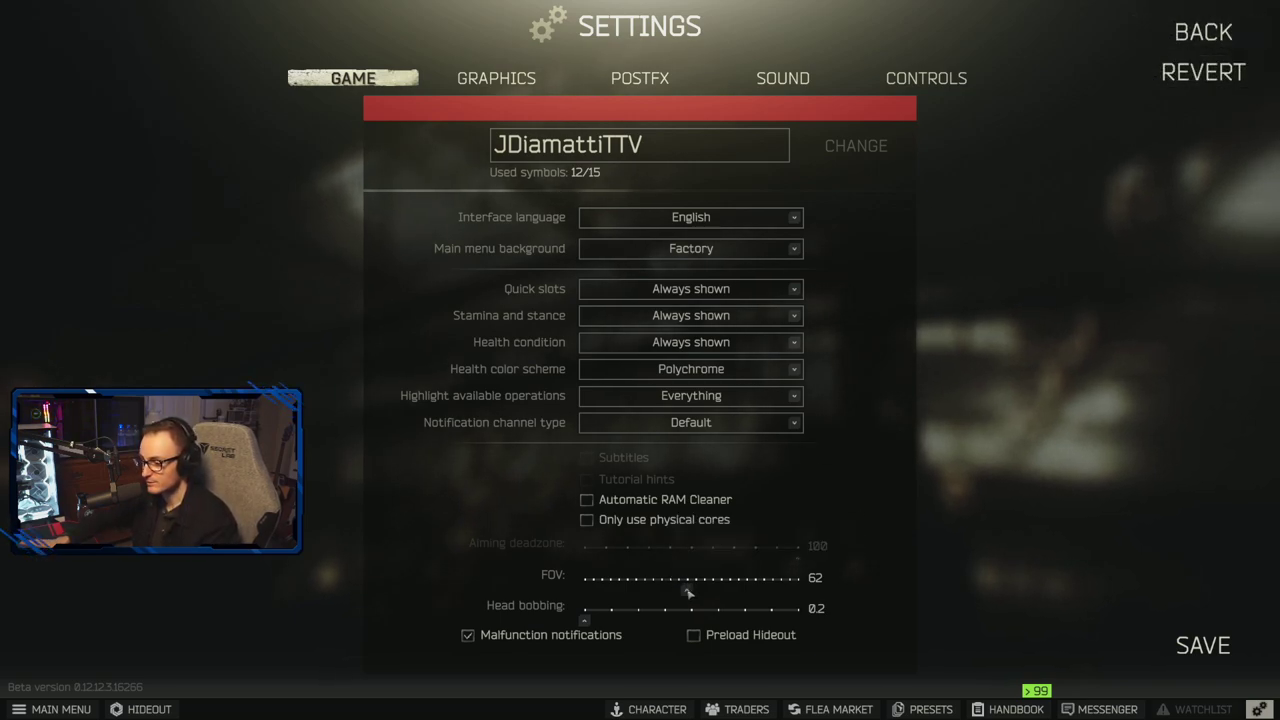
{"action": "mouse_move", "coordinate": [688, 592]}
{"action": "left_mouse_down"}
{"action": "mouse_move", "coordinate": [798, 590]}
{"action": "mouse_move", "coordinate": [687, 590]}
{"action": "left_mouse_up"}
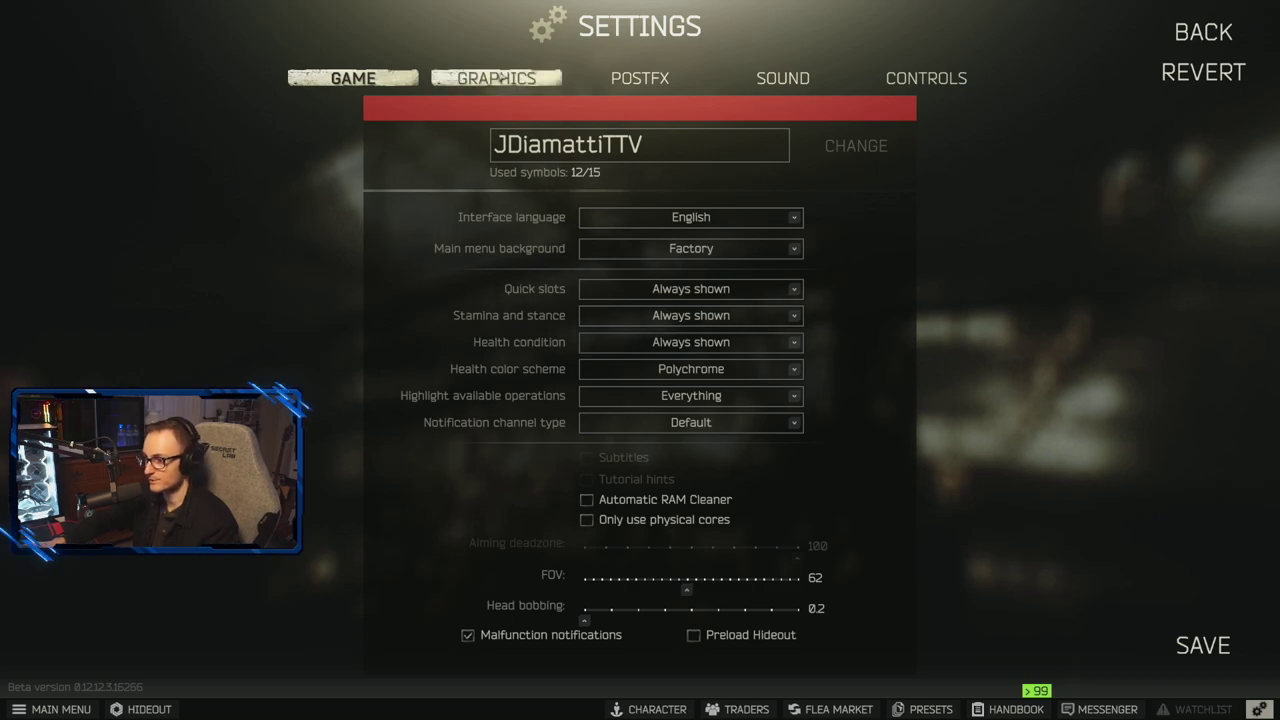
In the graphics settings, choose Fullscreen as the screen mode and TAA High for anti-aliasing.
{"action": "left_click", "coordinate": [528, 82]}
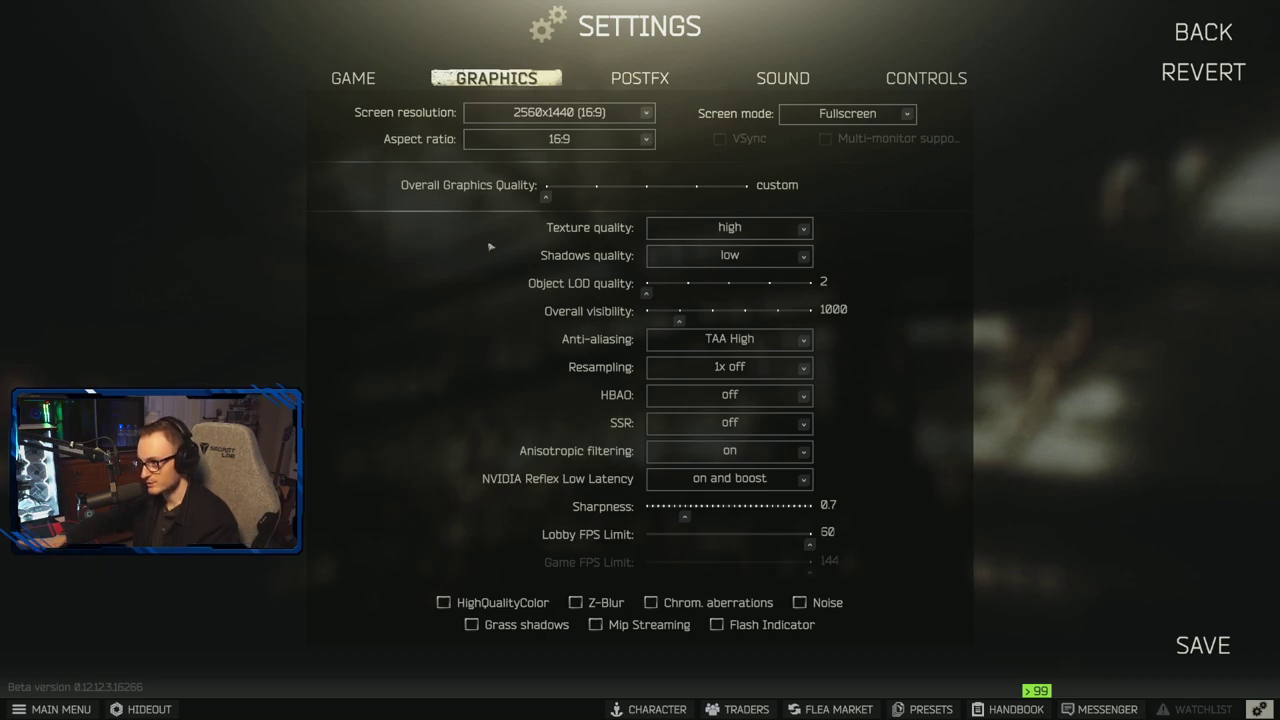
{"action": "left_click", "coordinate": [912, 116]}
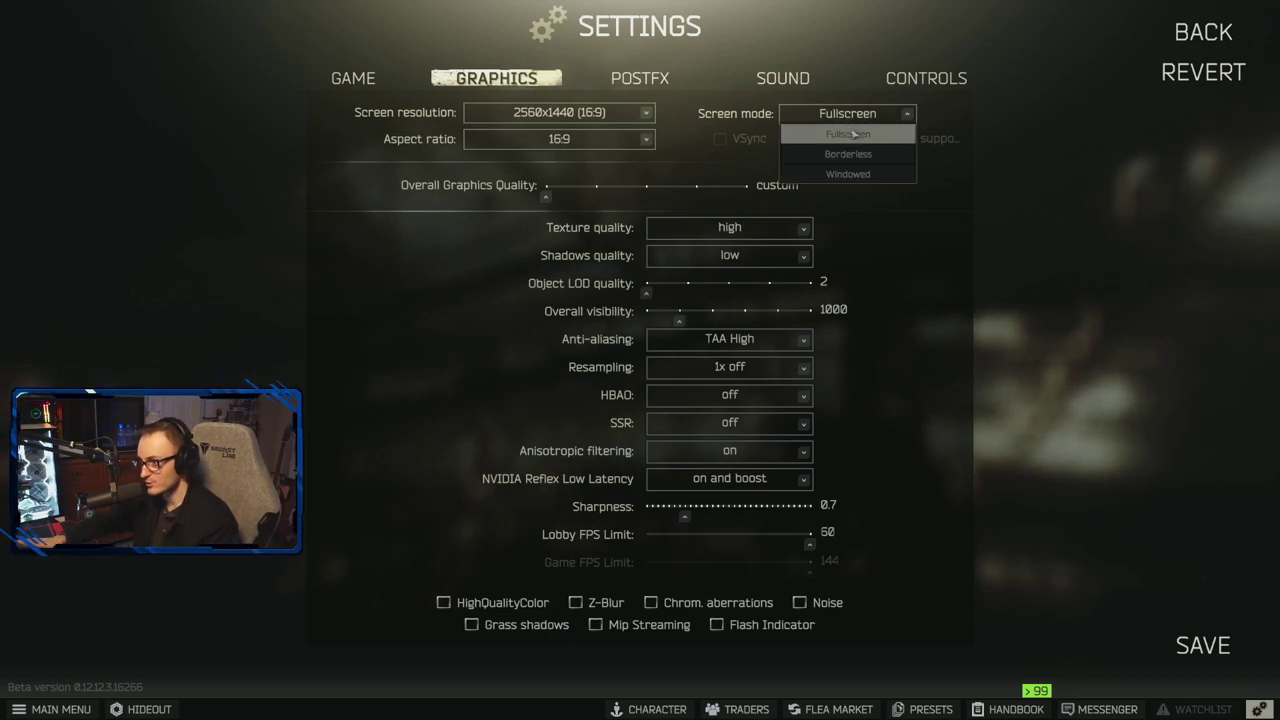
{"action": "left_click", "coordinate": [848, 131]}
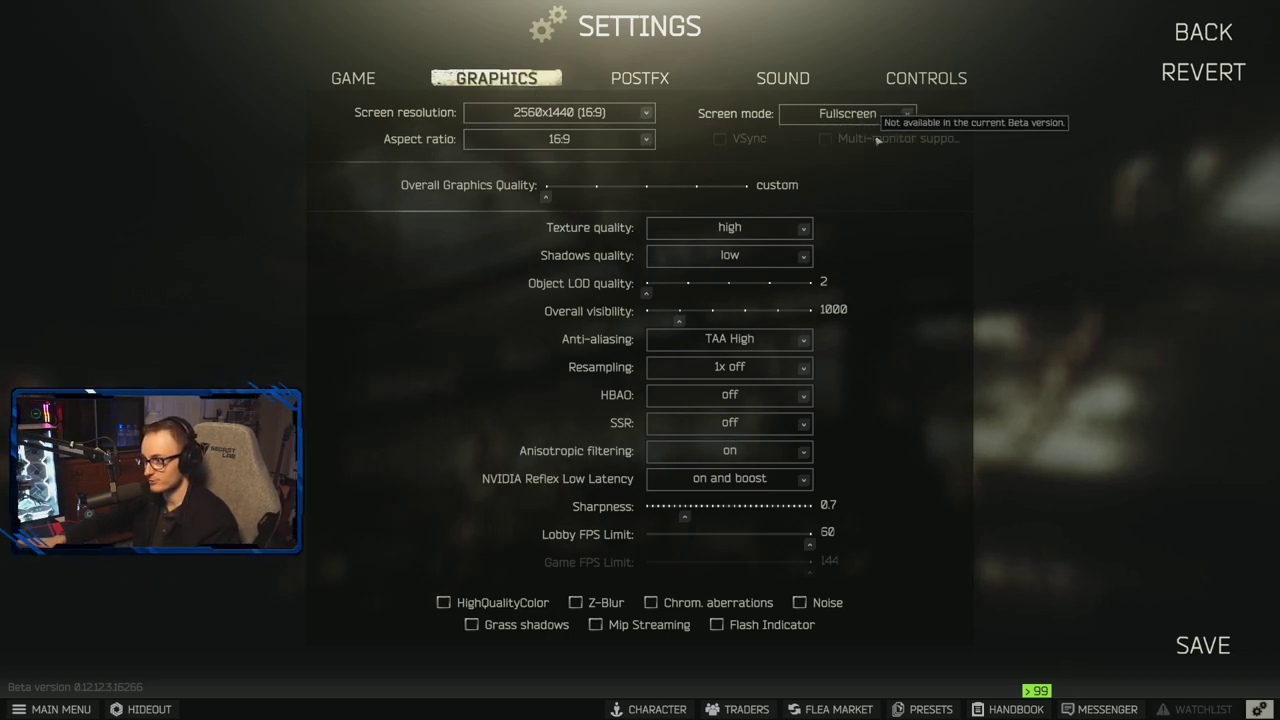
{"action": "left_click", "coordinate": [926, 78]}
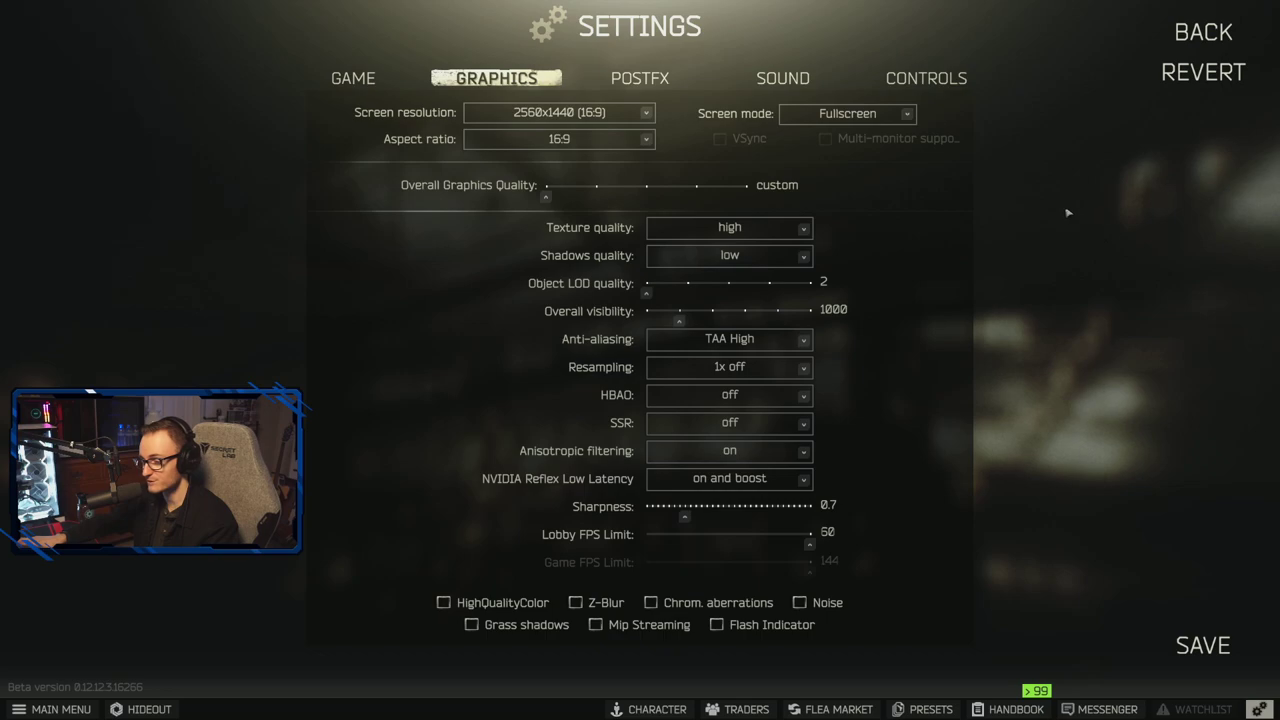
{"action": "left_click", "coordinate": [910, 116]}
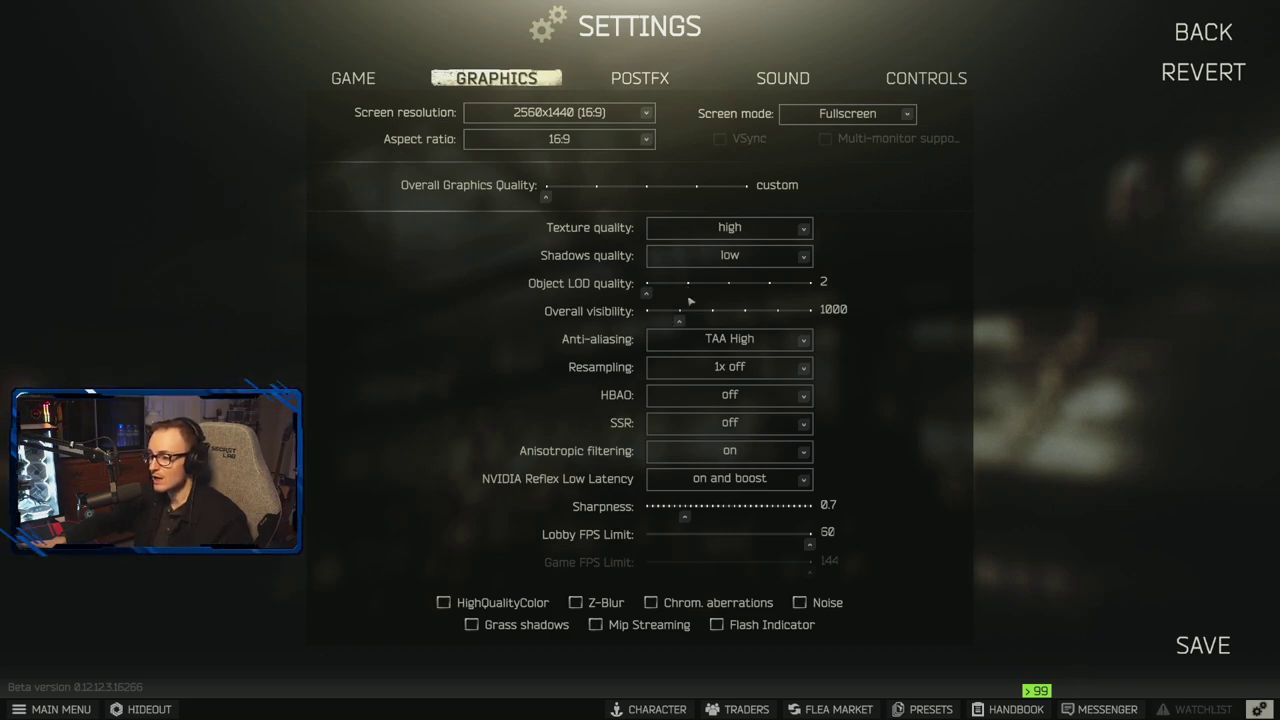
{"action": "left_click", "coordinate": [803, 344]}
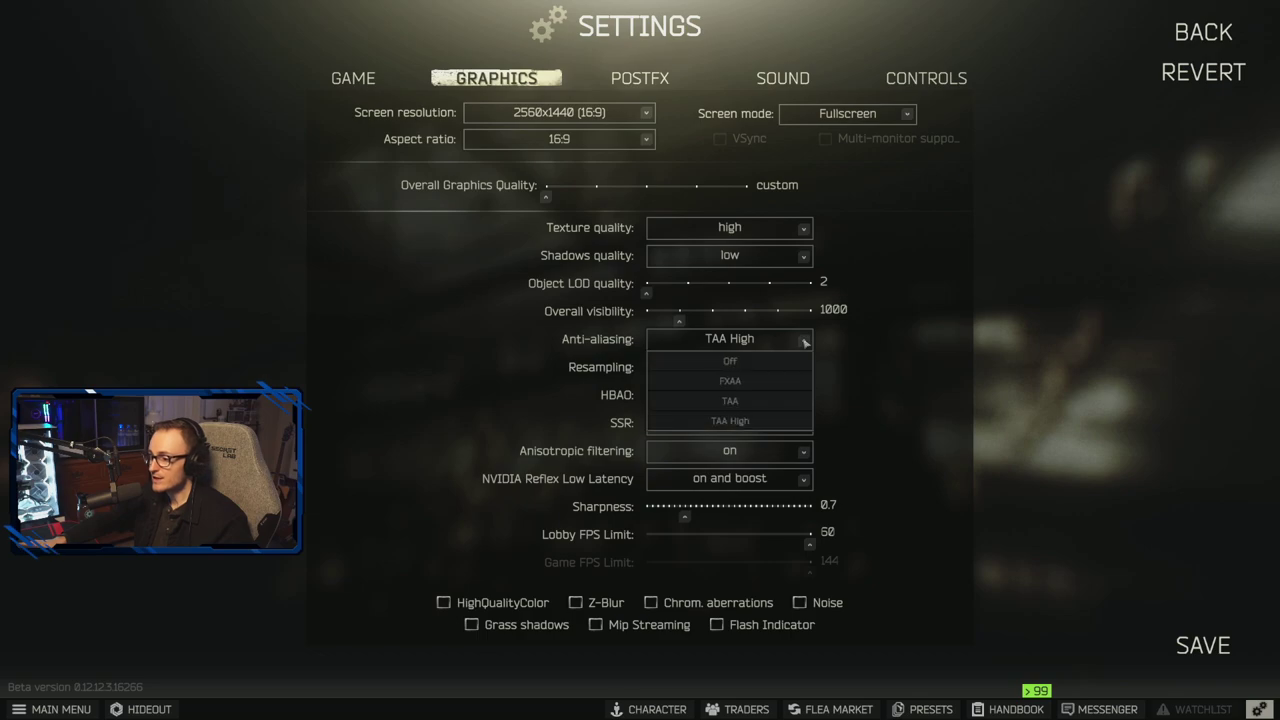
{"action": "left_click", "coordinate": [766, 420]}
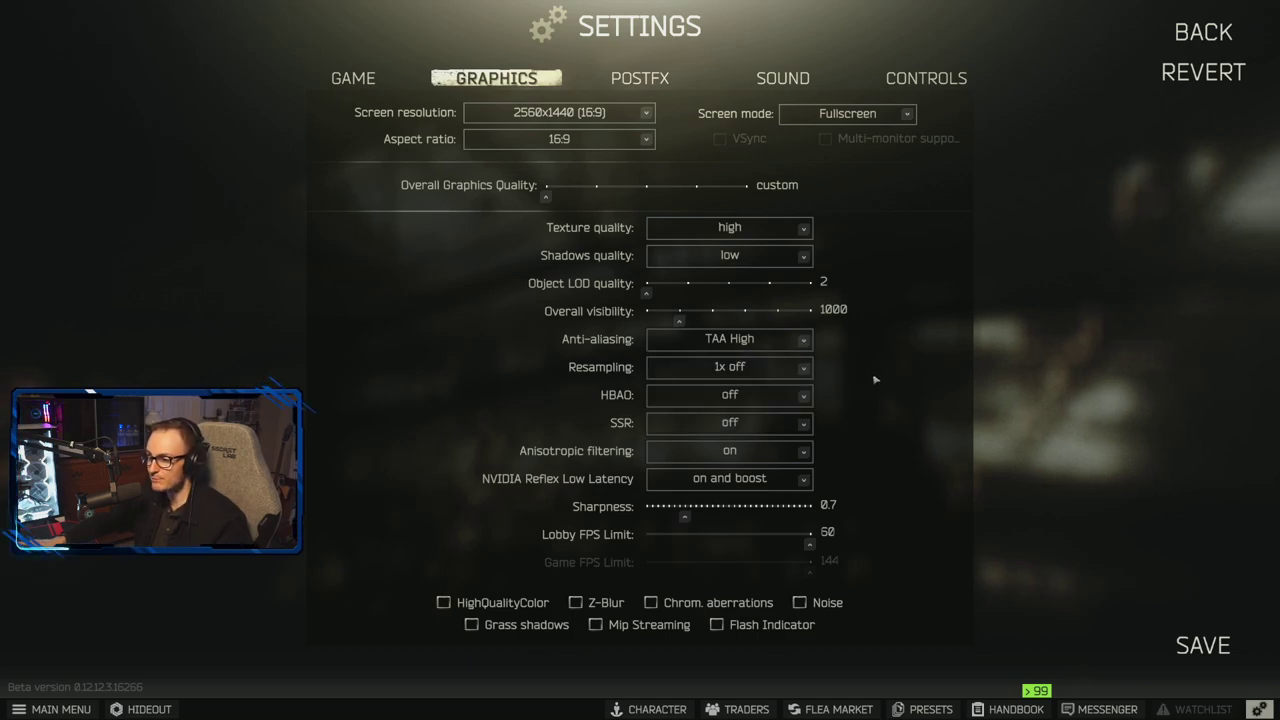
View the game's PostFX settings and its sound settings.
{"action": "left_click", "coordinate": [640, 78]}
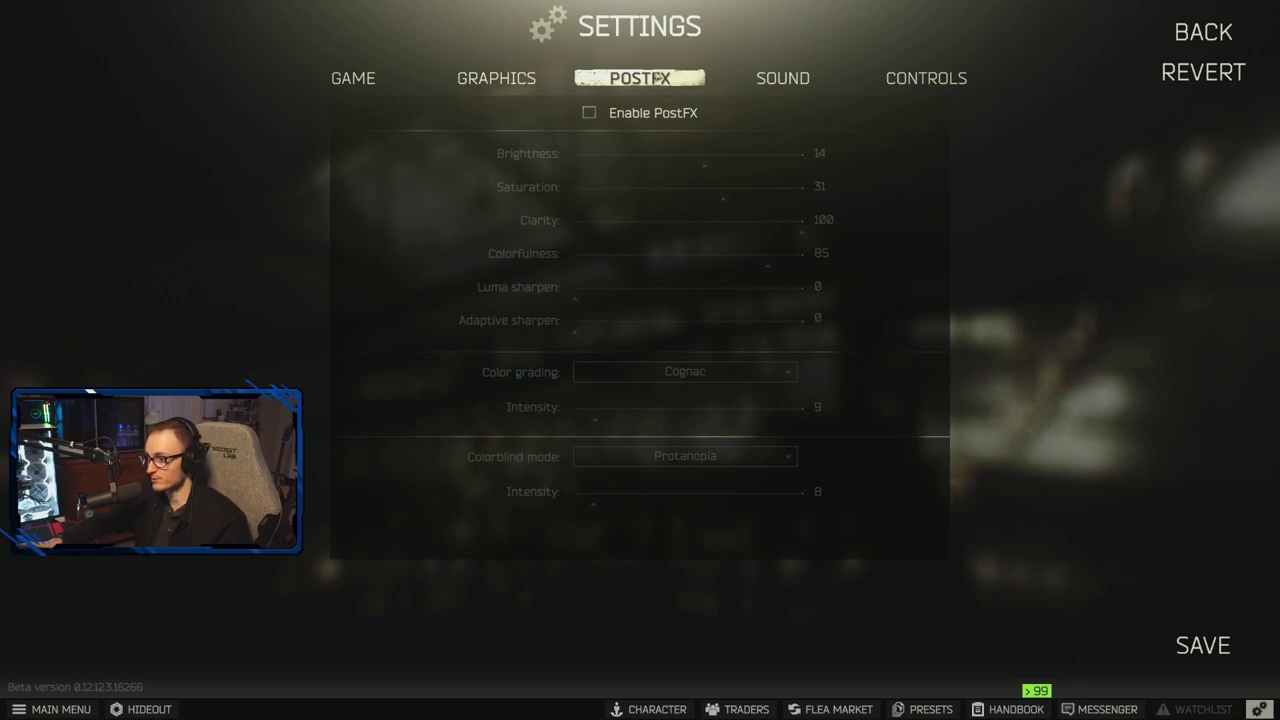
{"action": "left_click", "coordinate": [785, 78]}
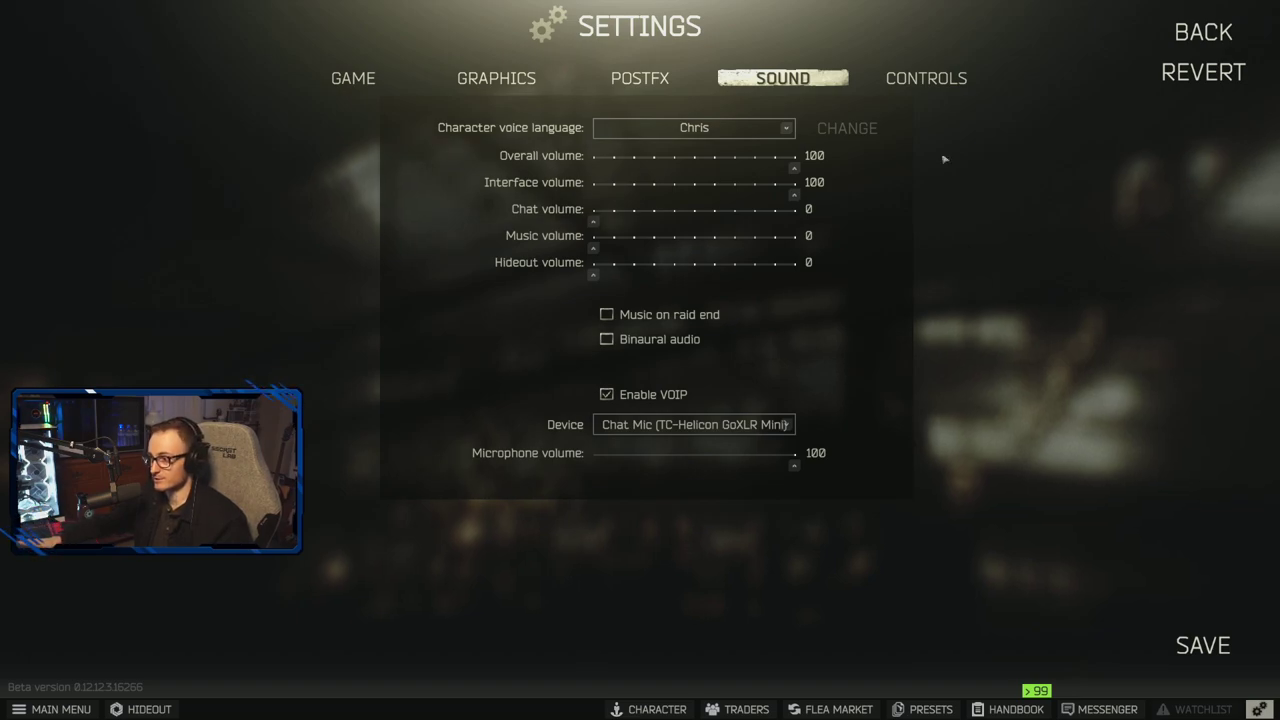
Review the whole list of keyboard and mouse bindings in the control settings, and return to the main menu.
{"action": "left_click", "coordinate": [926, 78]}
{"action": "scroll", "coordinate": [744, 170], "scroll_direction": "down", "scroll_amount": 2}
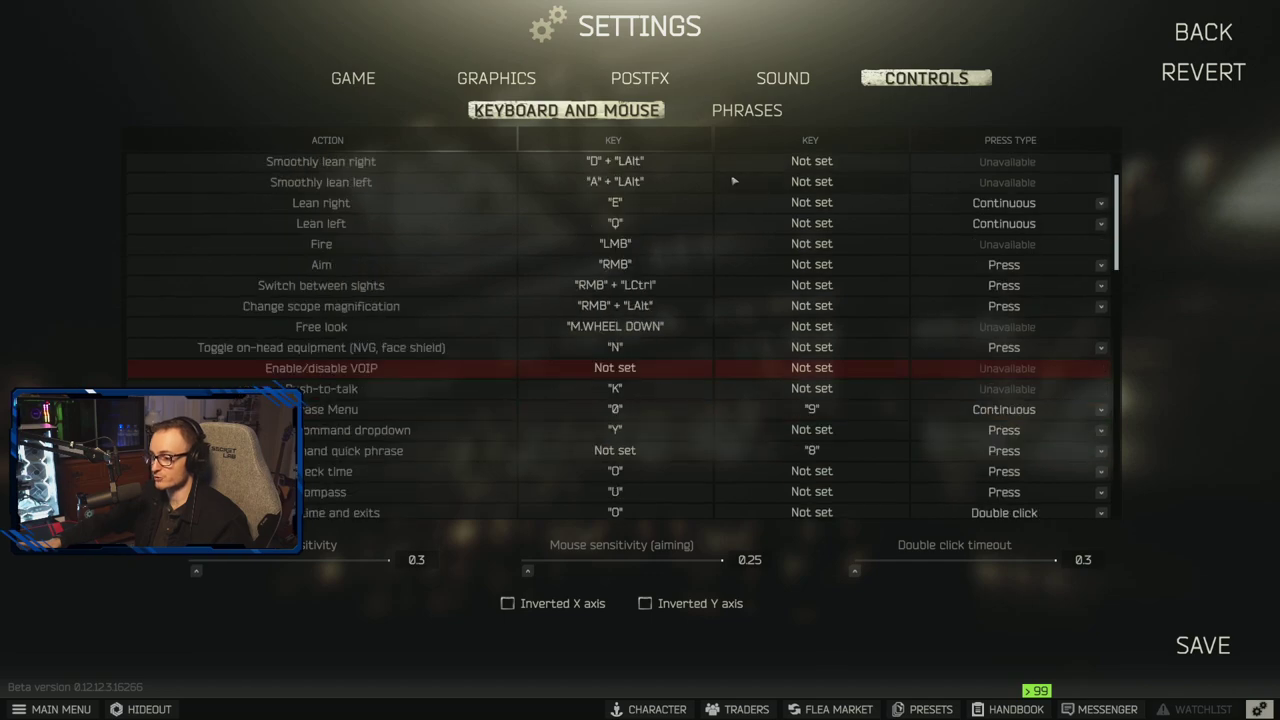
{"action": "scroll", "coordinate": [735, 181], "scroll_direction": "up", "scroll_amount": 2}
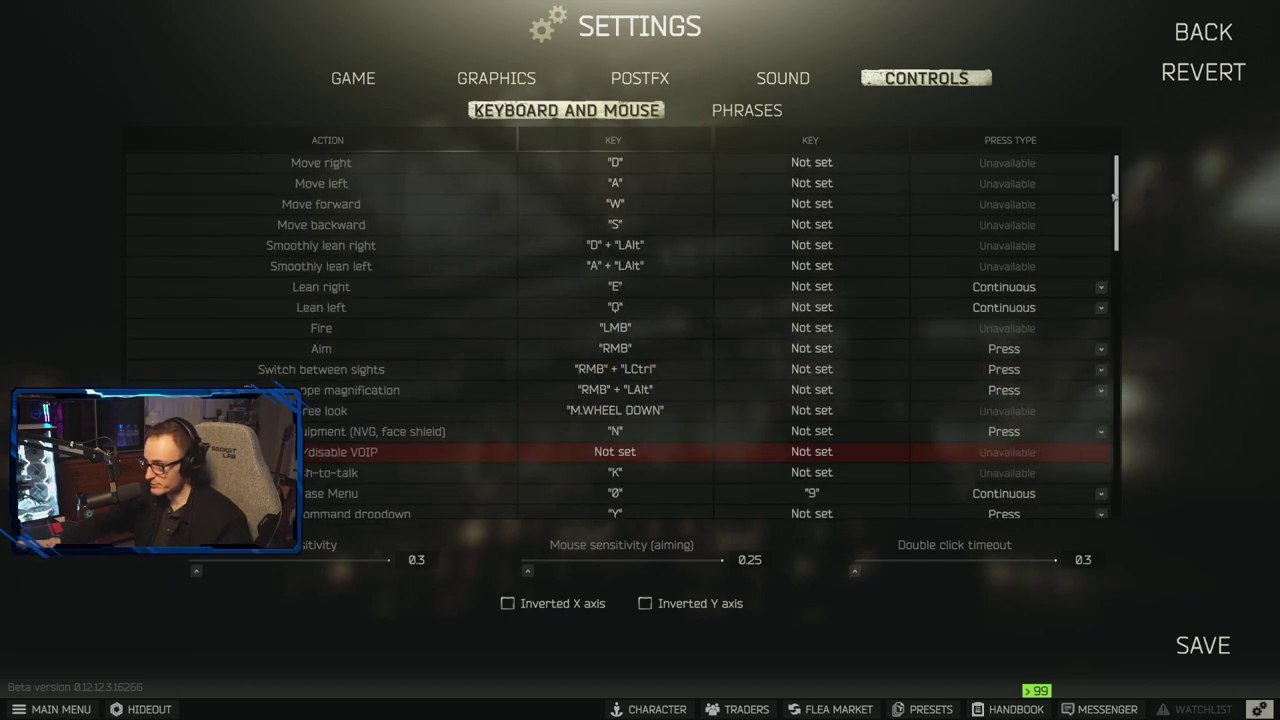
{"action": "left_click_drag", "start_coordinate": [1118, 197], "coordinate": [1118, 200]}
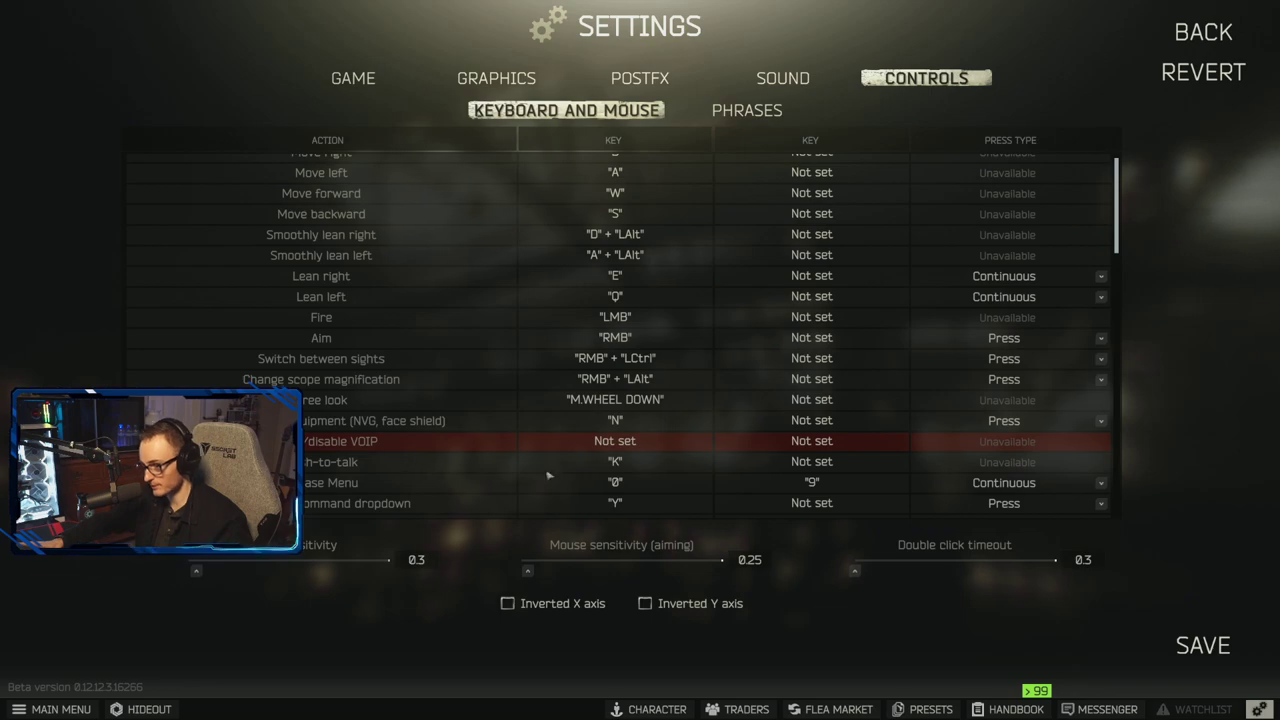
{"action": "scroll", "coordinate": [535, 426], "scroll_direction": "down", "scroll_amount": 3}
{"action": "scroll", "coordinate": [535, 426], "scroll_direction": "down", "scroll_amount": 15}
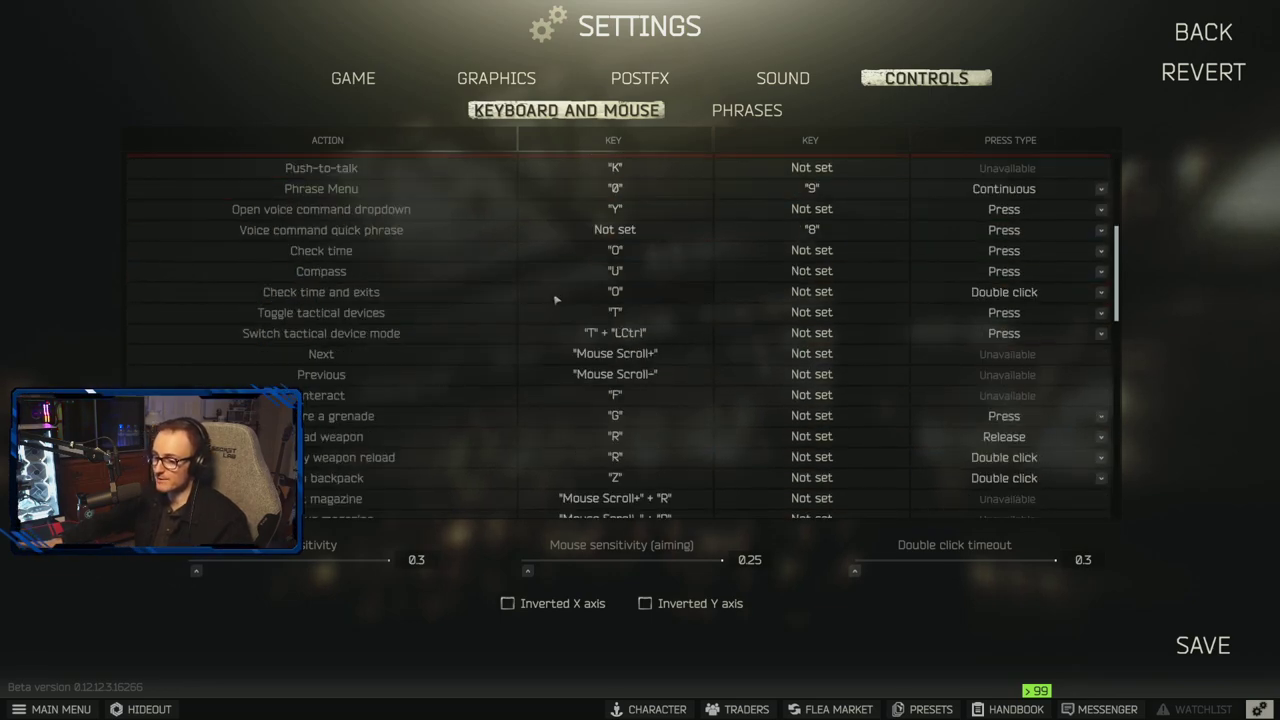
{"action": "scroll", "coordinate": [548, 316], "scroll_direction": "down", "scroll_amount": 10}
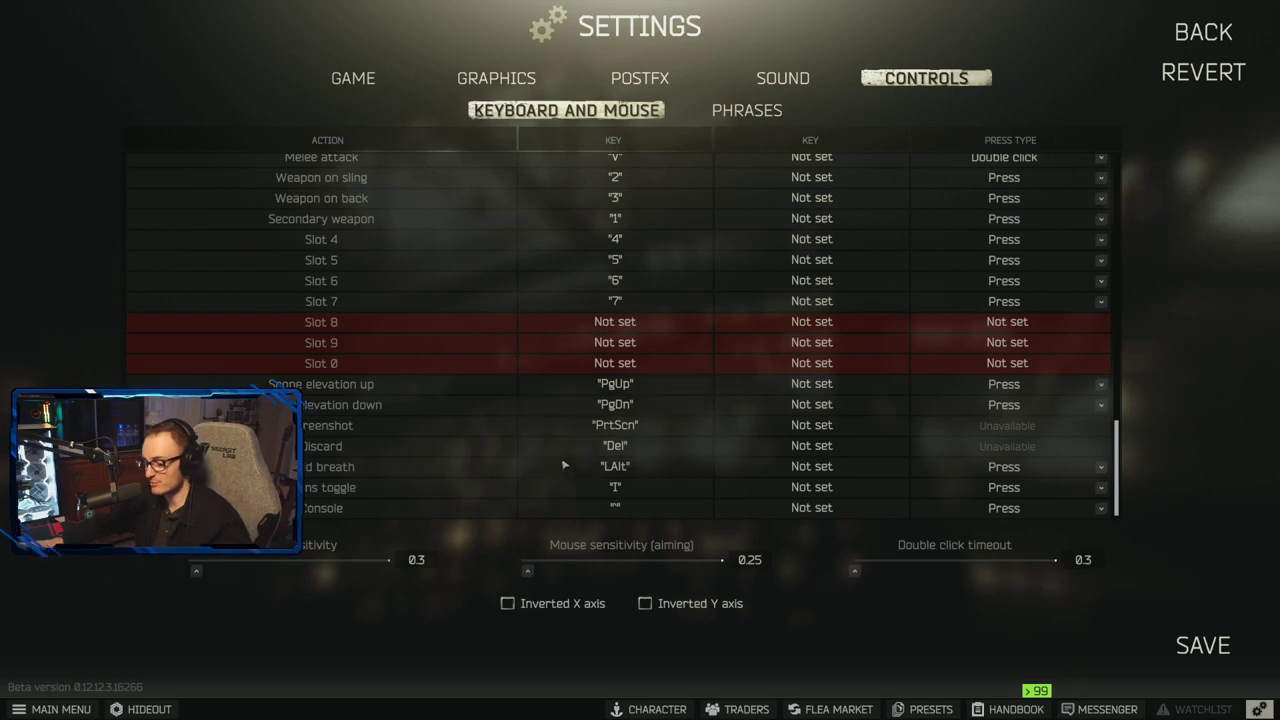
{"action": "scroll", "coordinate": [783, 326], "scroll_direction": "up", "scroll_amount": 15}
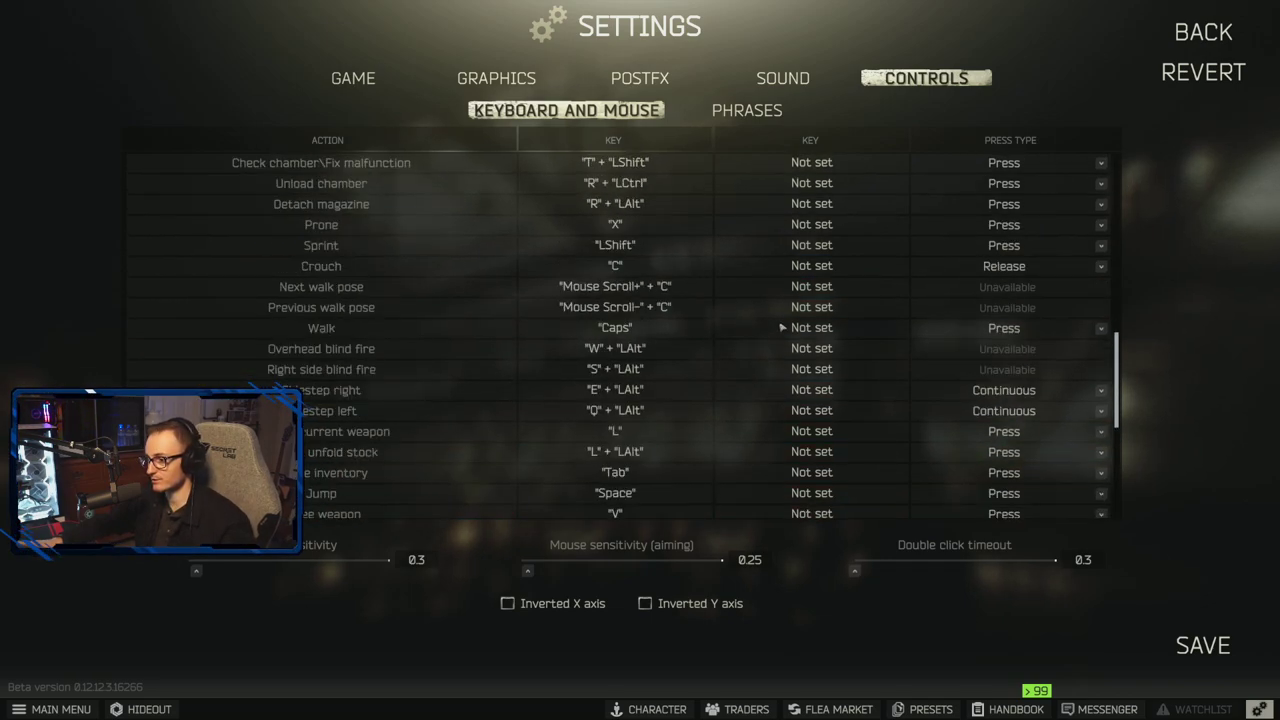
{"action": "scroll", "coordinate": [900, 223], "scroll_direction": "up", "scroll_amount": 3}
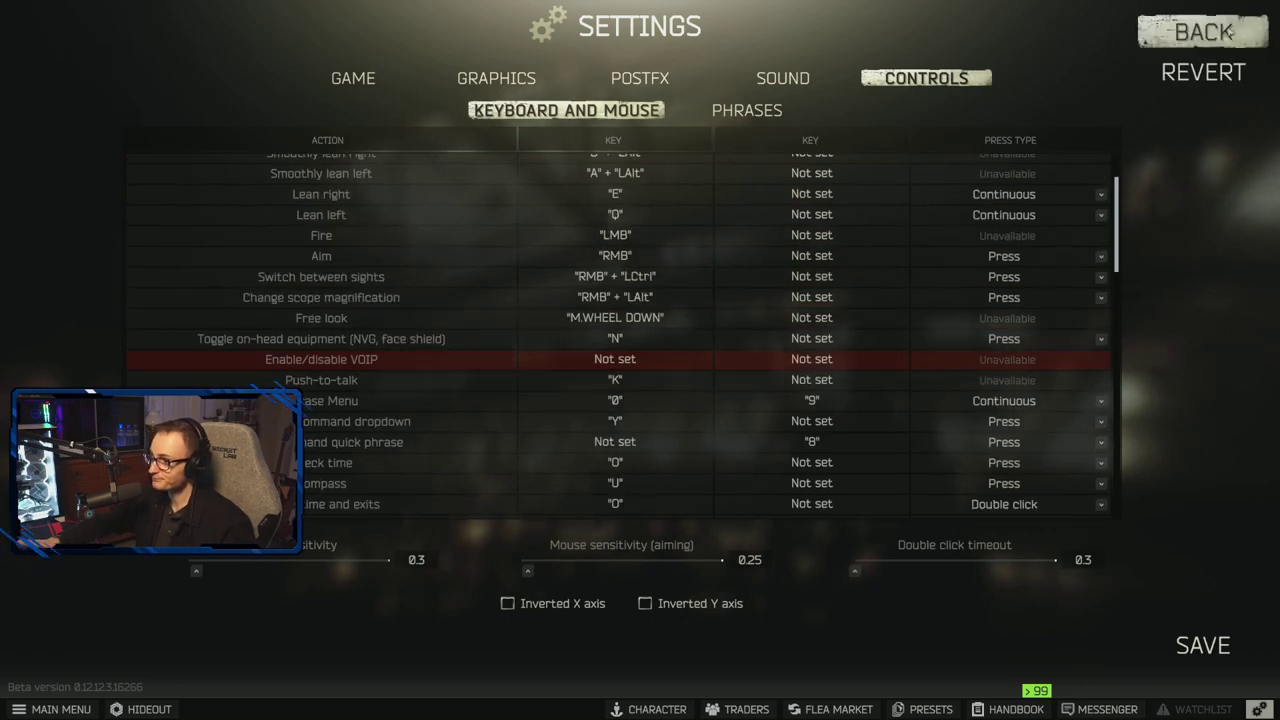
{"action": "left_click", "coordinate": [1205, 32]}
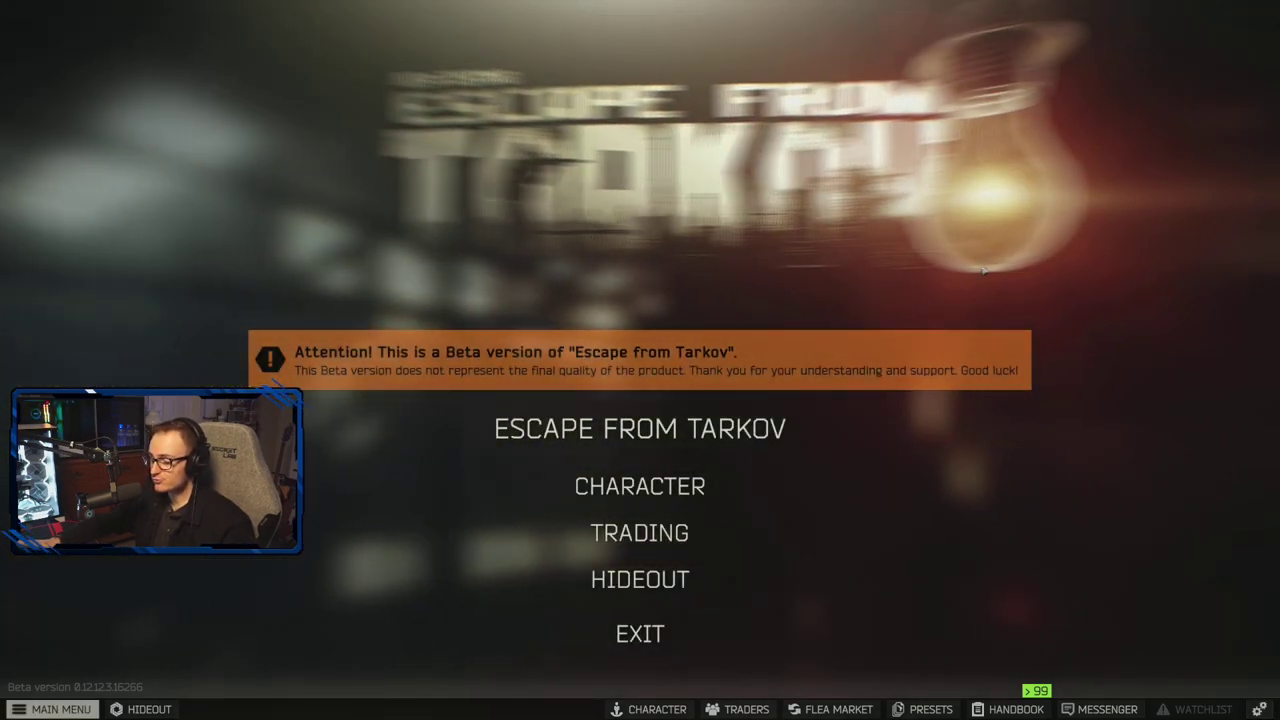